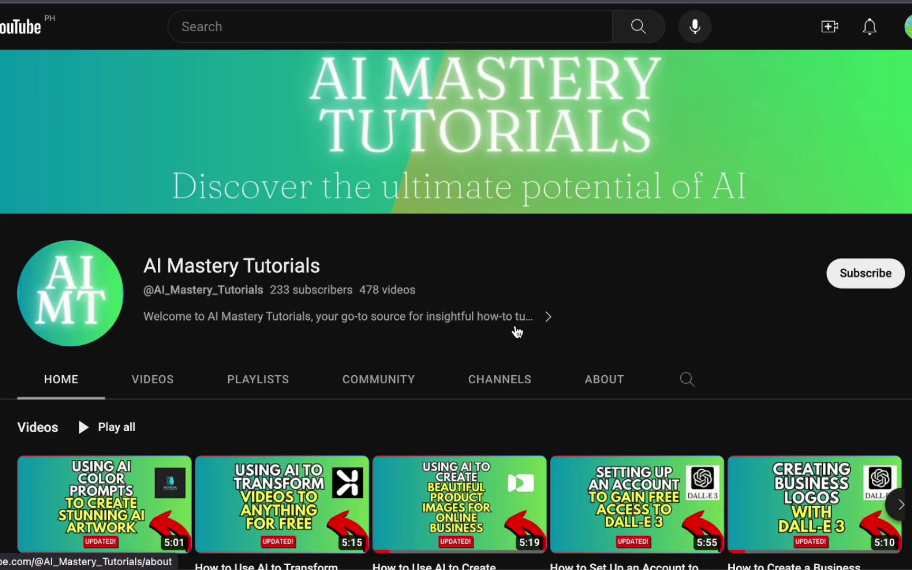
Step: Open the channel's Videos list, scroll down through the uploads, then scroll back up
click(147, 385)
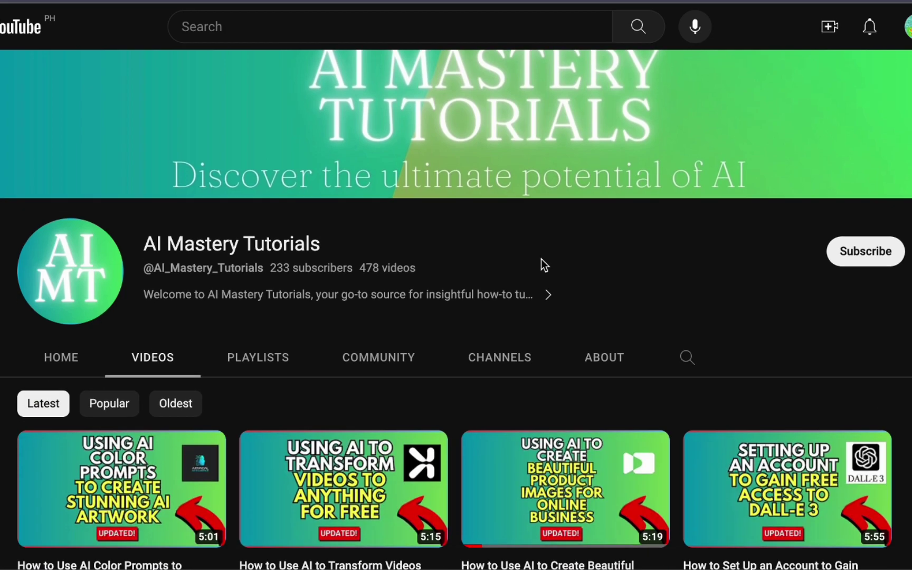
scroll(542, 261, down, 3)
scroll(544, 264, down, 3)
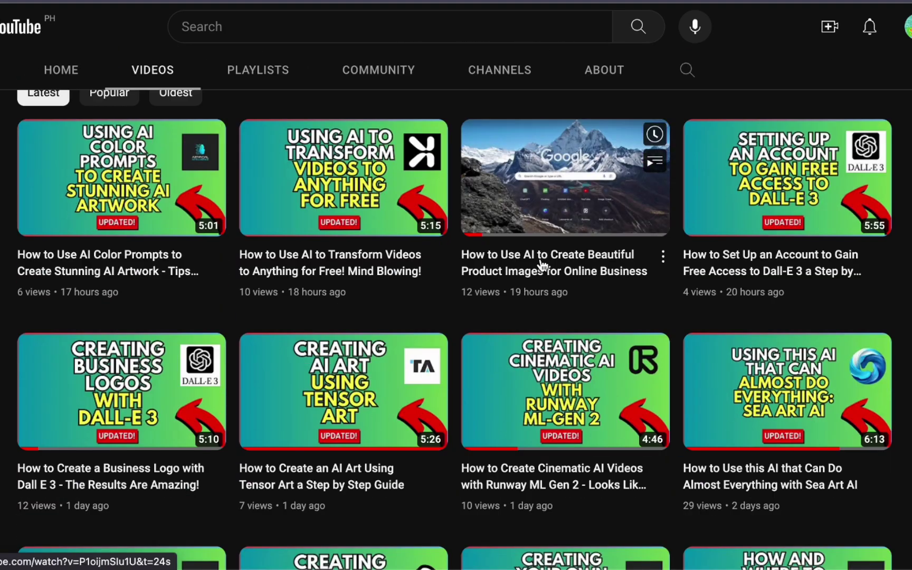
scroll(541, 258, down, 3)
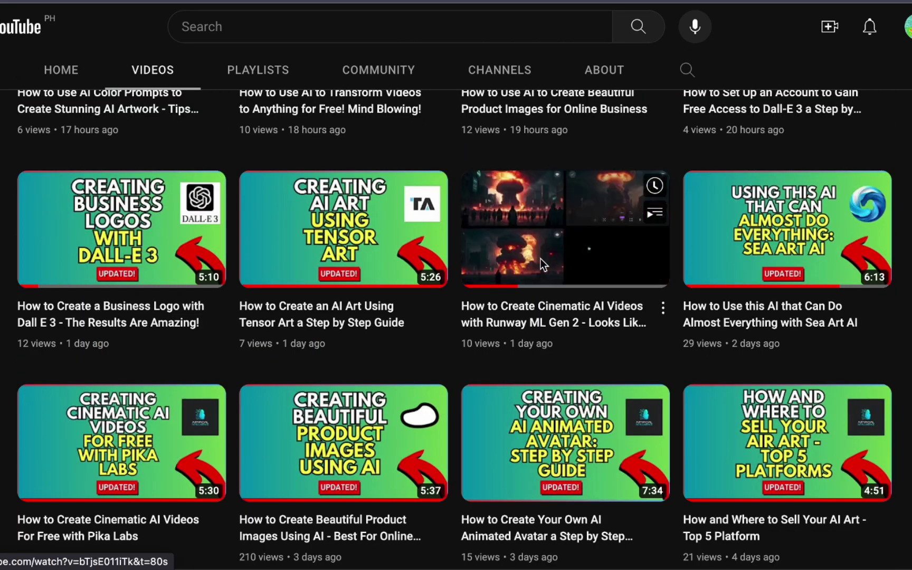
scroll(542, 259, down, 1)
scroll(541, 259, down, 3)
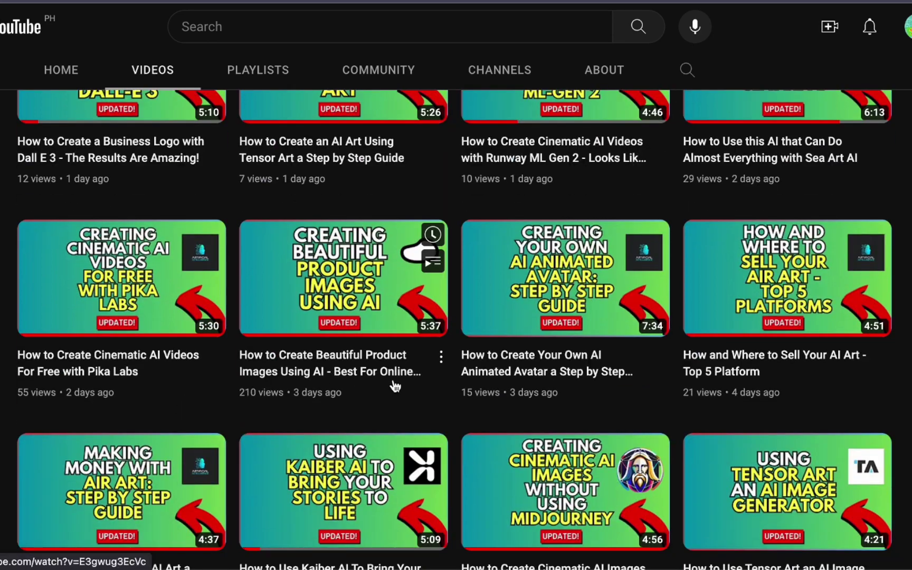
scroll(489, 401, down, 6)
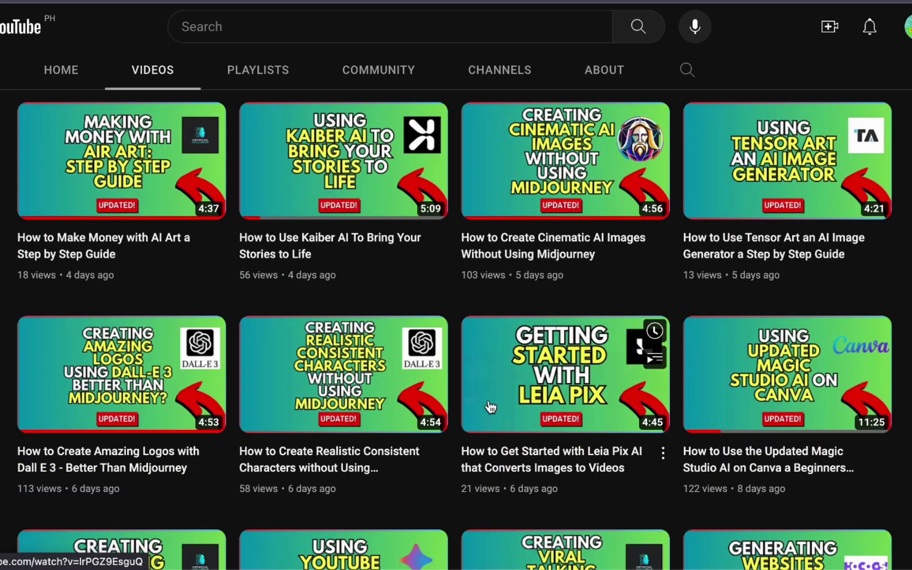
scroll(490, 407, down, 5)
scroll(490, 406, up, 6)
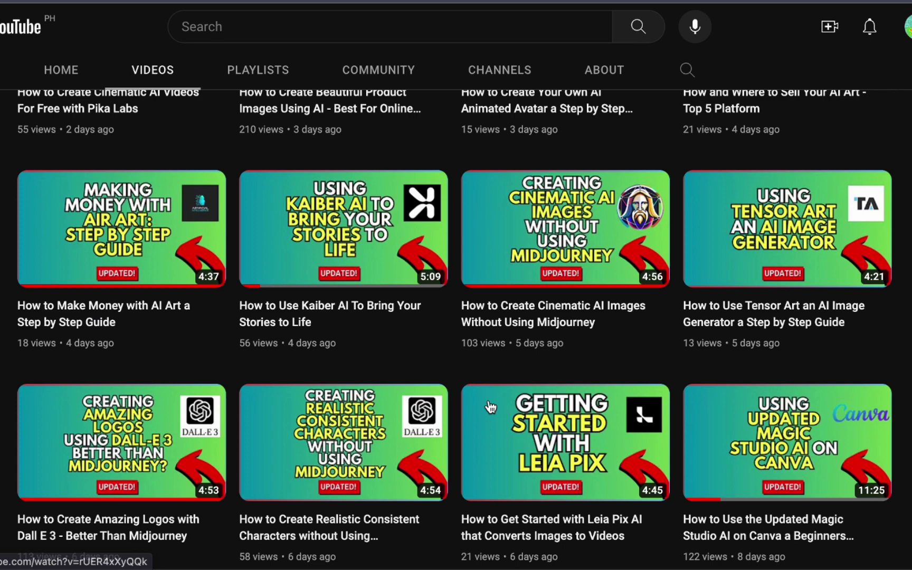
scroll(491, 406, up, 8)
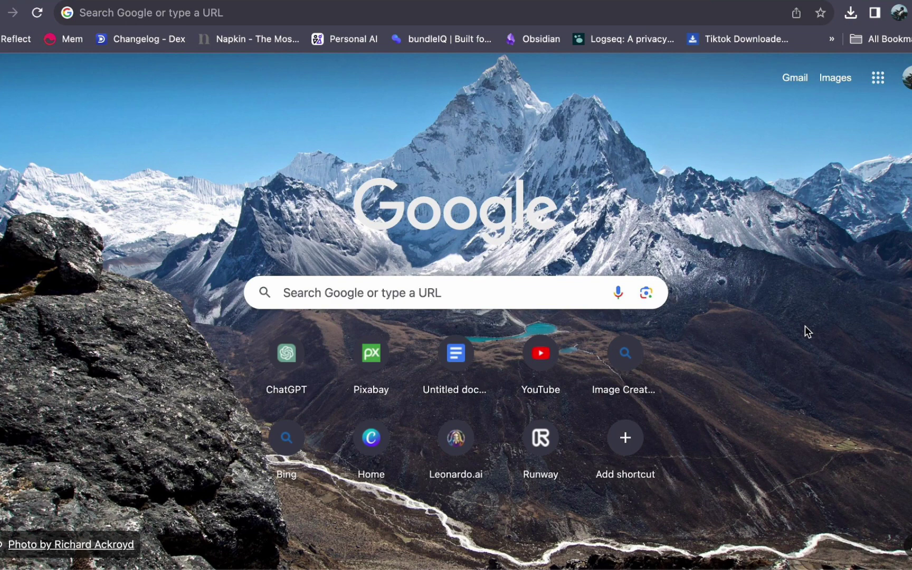
Step: Go to pixelcut.ai by entering 'pixel' in the address bar and taking the suggestion
click(173, 9)
text(pixel)
click(226, 51)
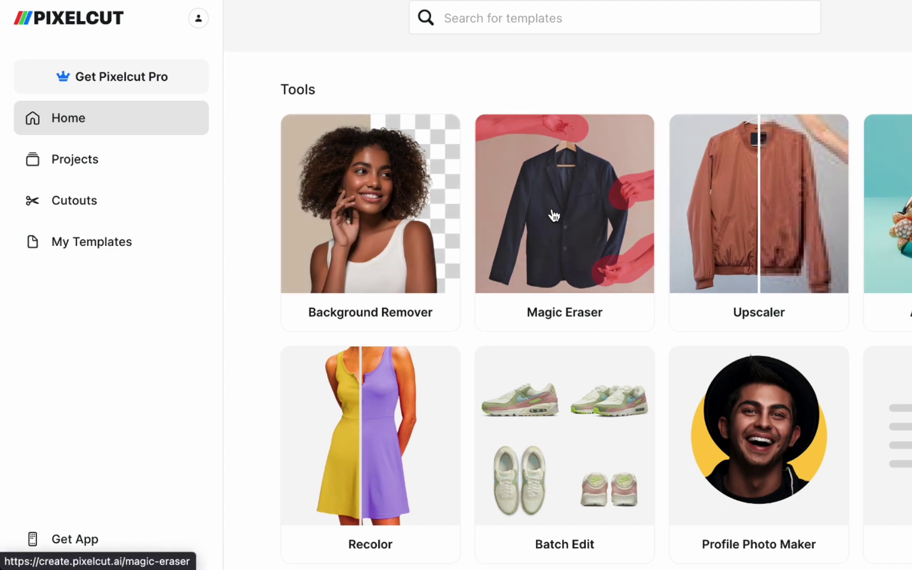
scroll(492, 244, down, 3)
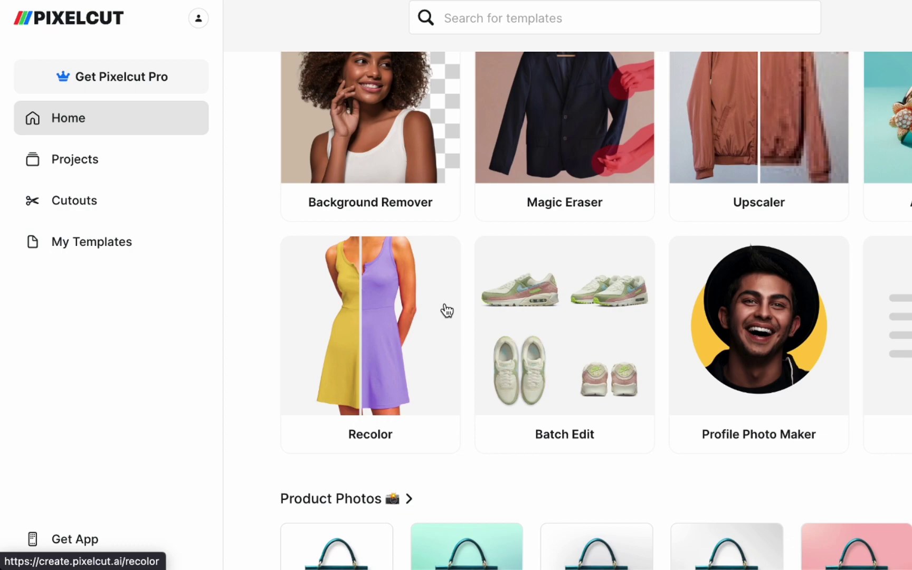
scroll(908, 329, down, 5)
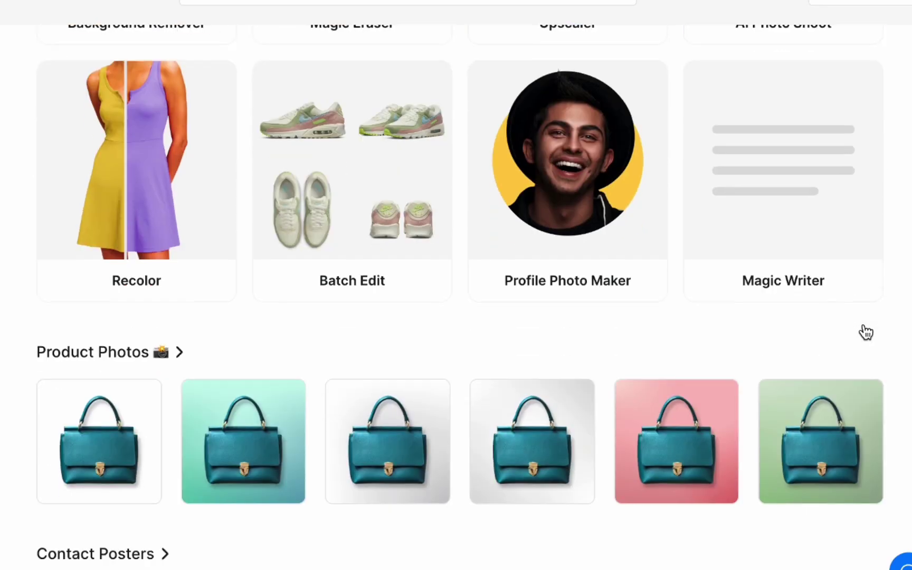
scroll(863, 325, down, 6)
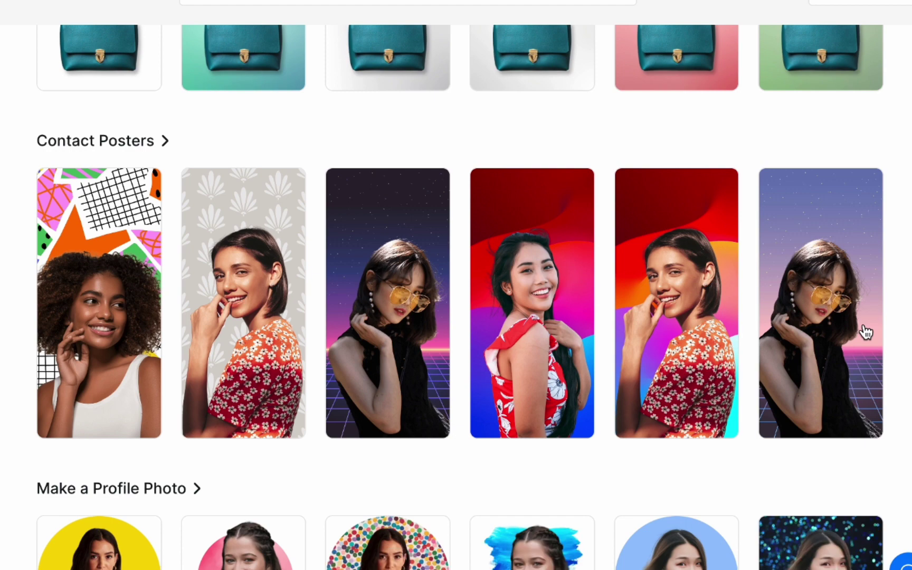
scroll(866, 332, up, 4)
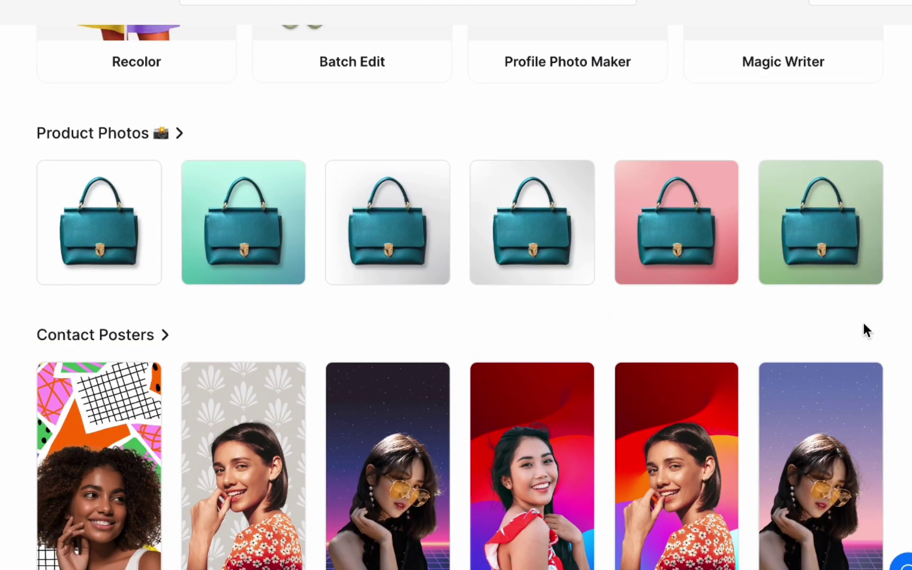
scroll(864, 324, up, 10)
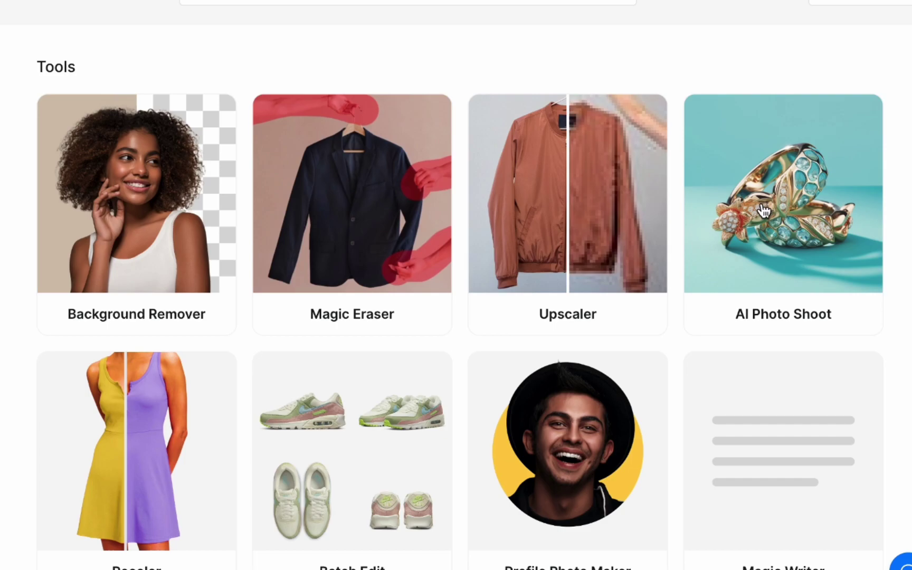
Step: Upload dog1.jpg from Downloads into AI Photo Shoot to get Marble product shots
click(785, 202)
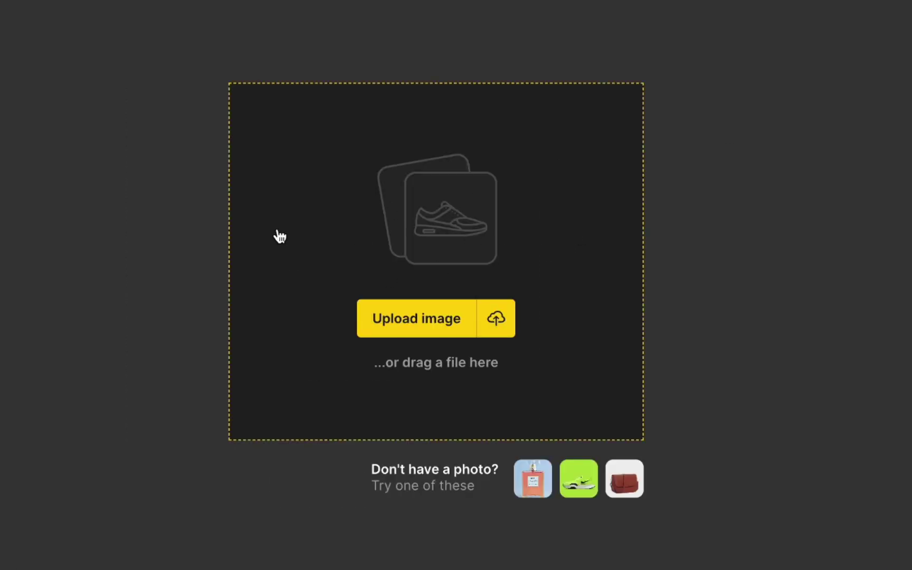
click(267, 258)
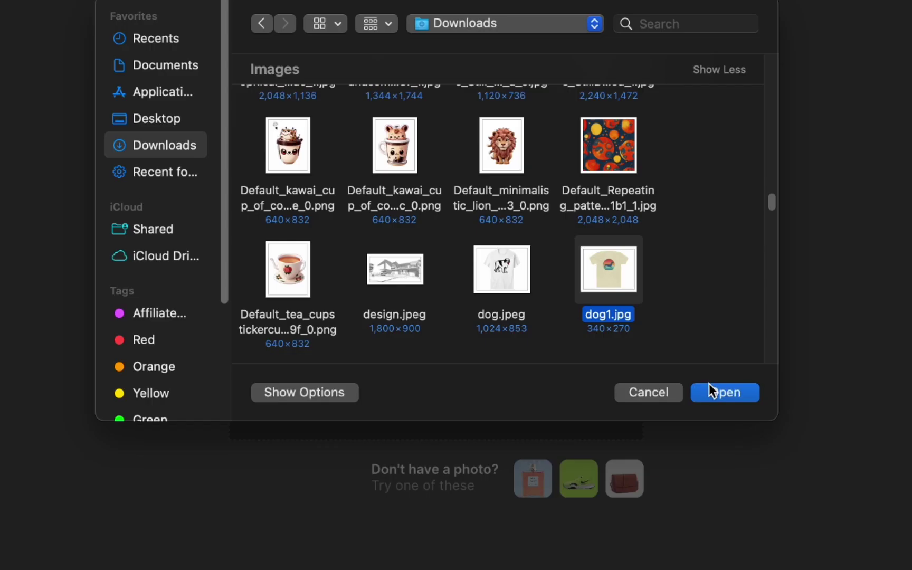
click(716, 390)
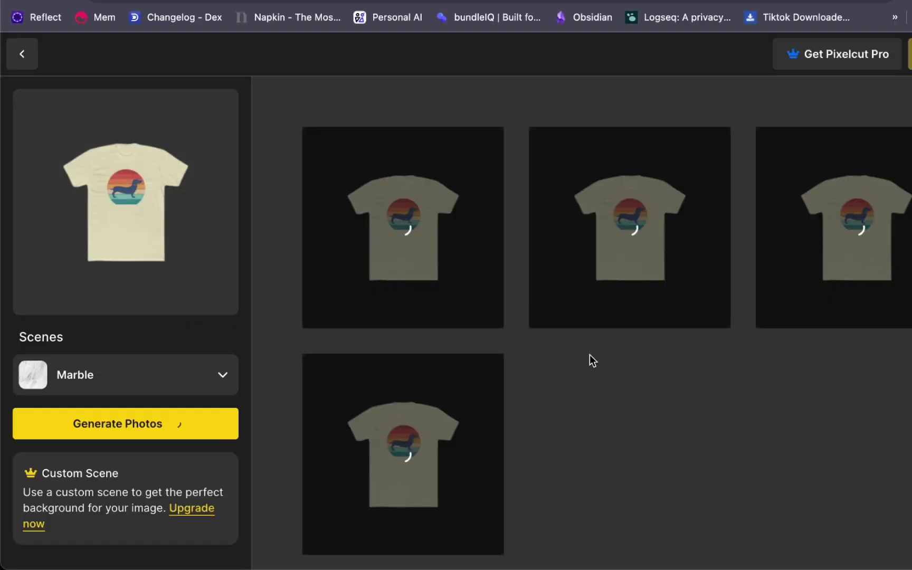
Step: Switch the T-shirt's background scene to Home, then to Industrial
mouse_move(459, 244)
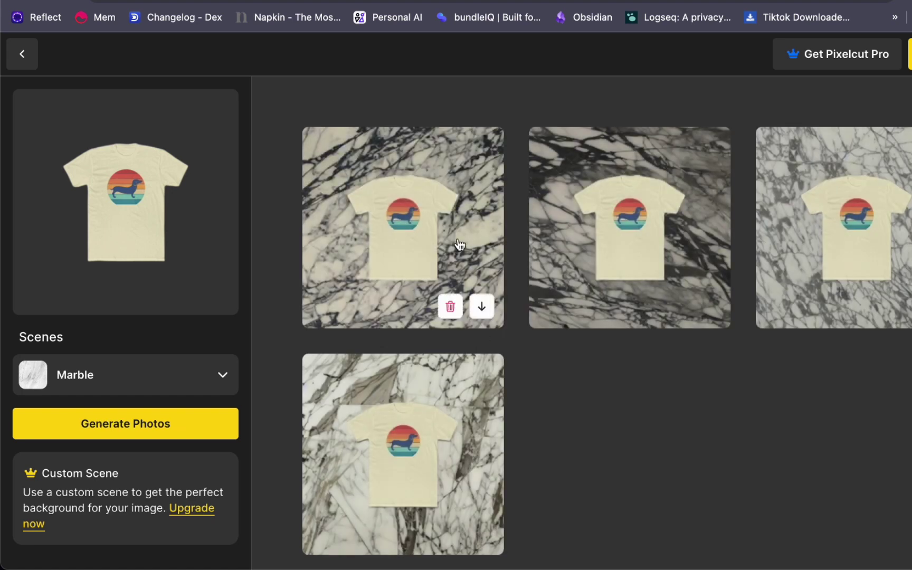
mouse_move(888, 211)
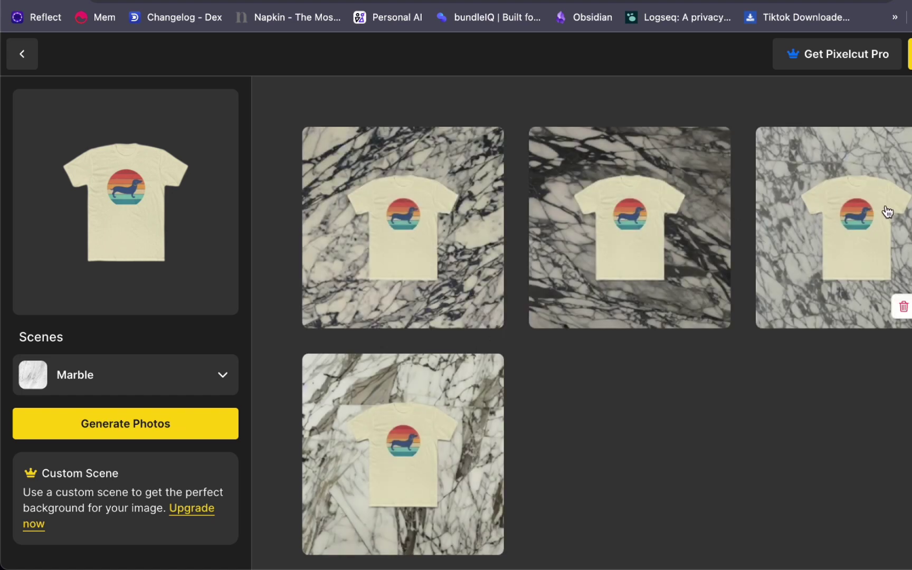
click(169, 372)
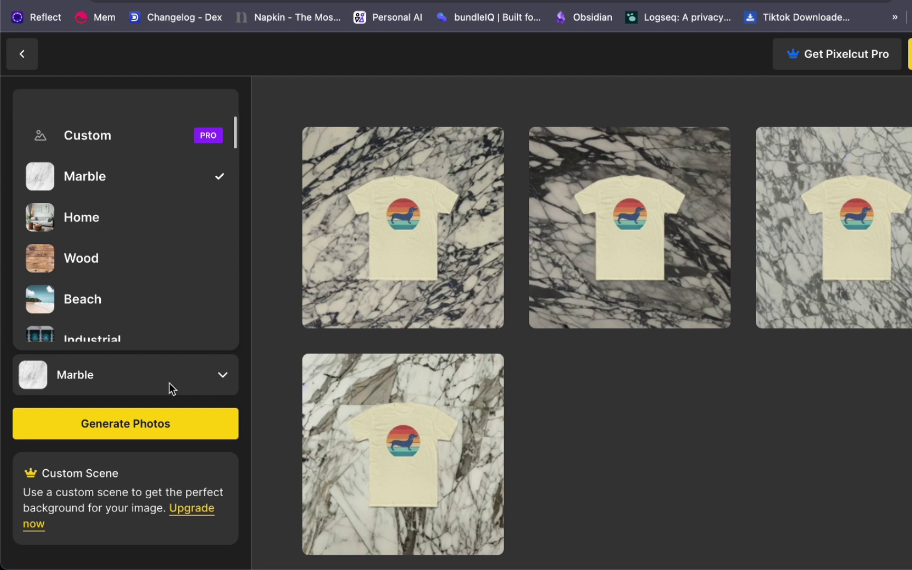
click(98, 208)
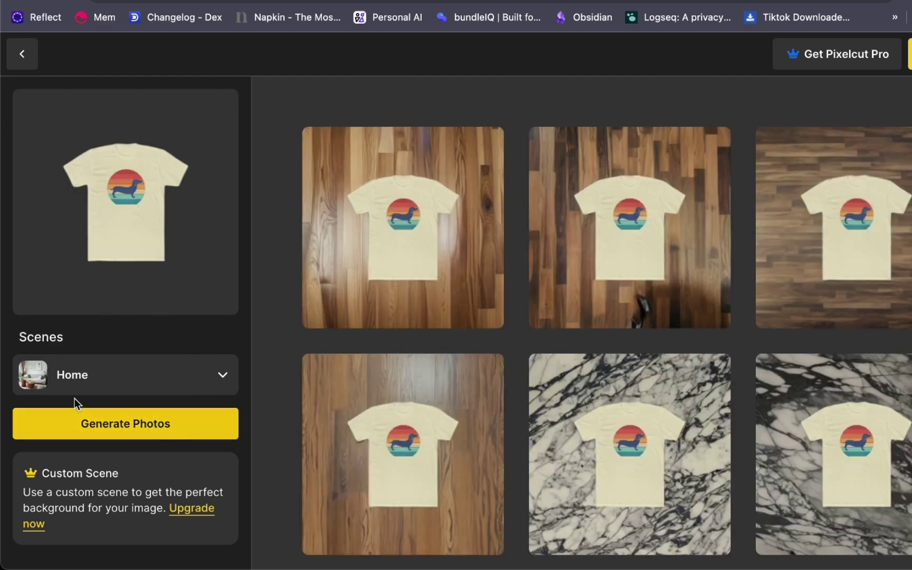
click(79, 379)
click(108, 334)
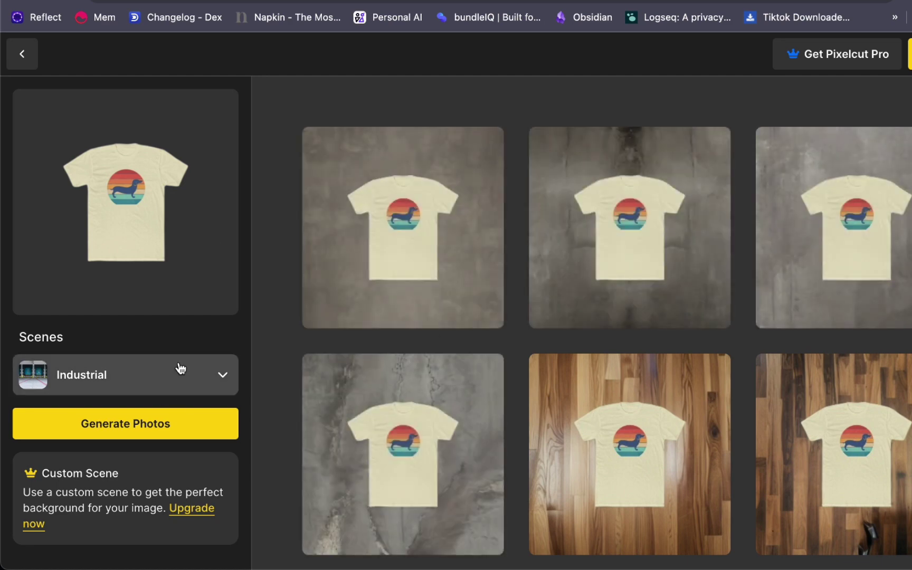
click(180, 368)
scroll(190, 259, down, 10)
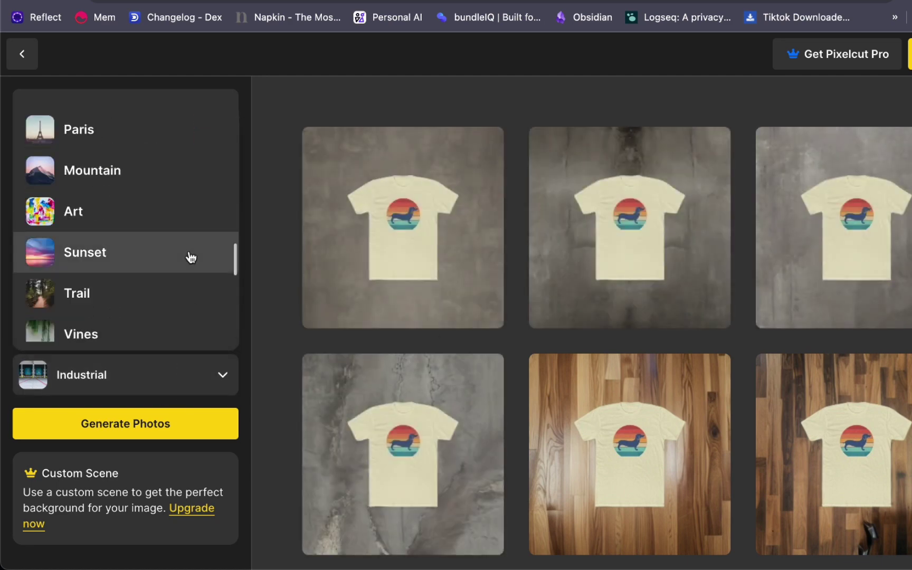
click(300, 68)
Step: Choose the Custom scene option, select the shirt, then go back to the upload page
click(138, 374)
scroll(105, 137, up, 2)
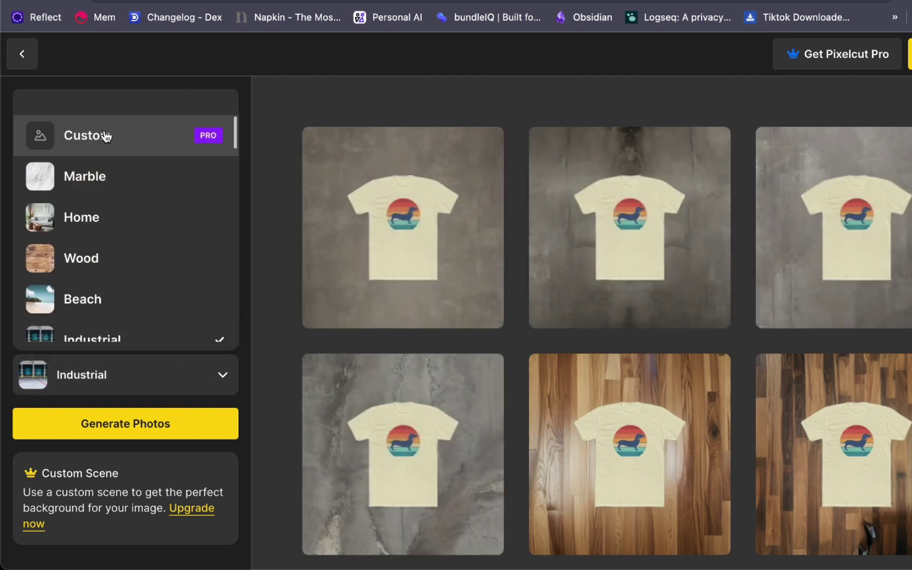
click(106, 136)
scroll(114, 464, down, 3)
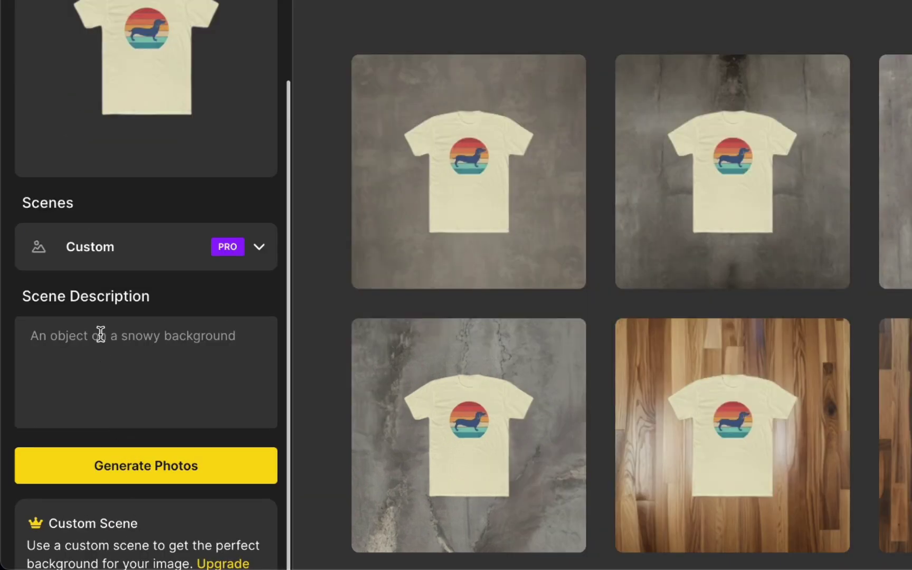
scroll(101, 333, up, 2)
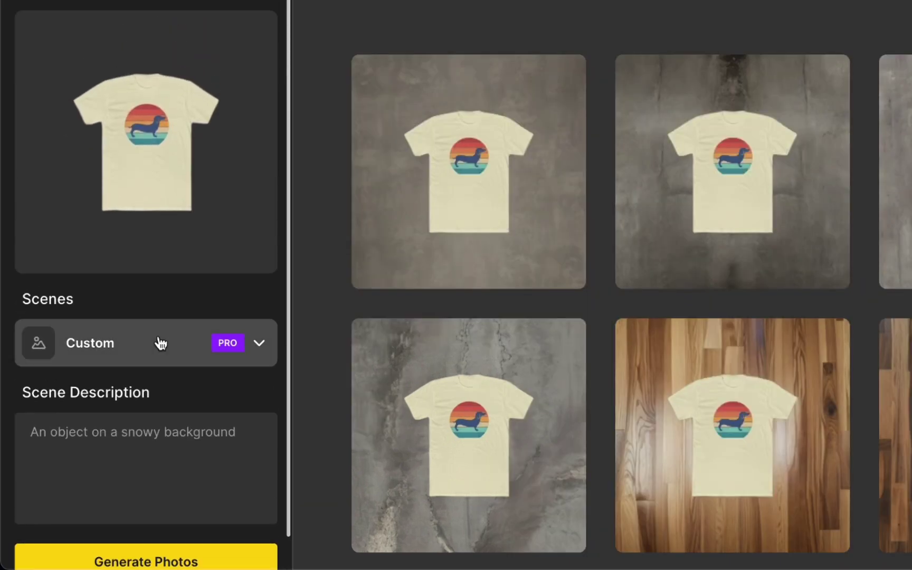
mouse_move(91, 132)
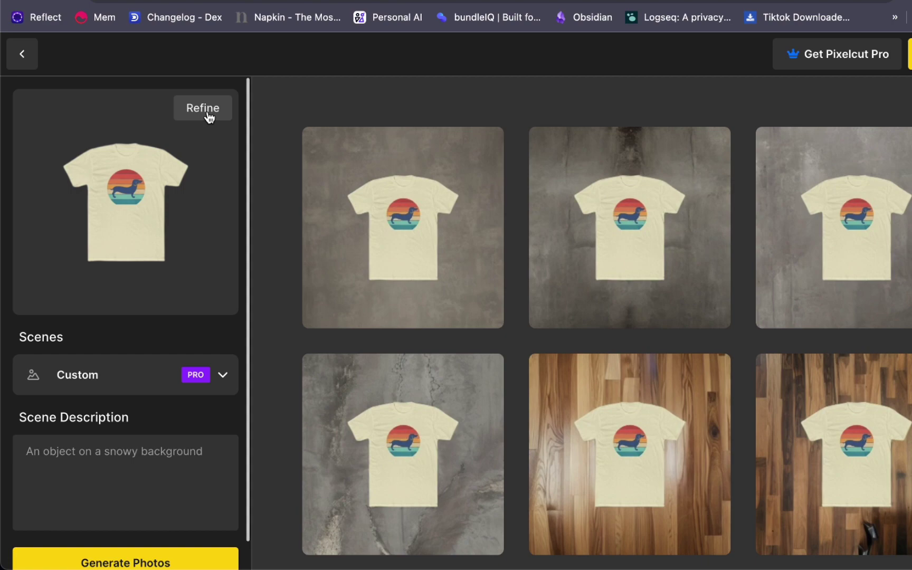
click(122, 179)
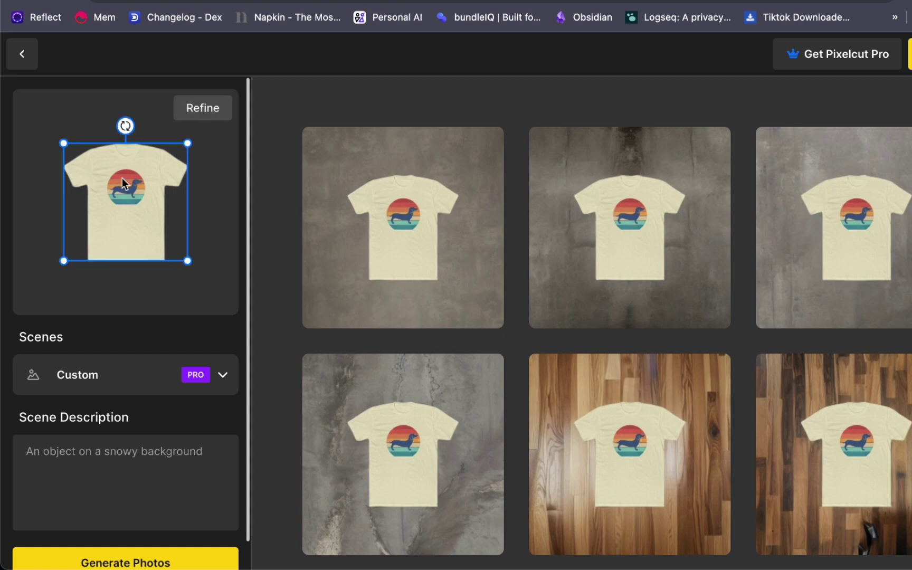
click(21, 55)
Step: Cancel the file dialog and load the red handbag sample image instead
click(436, 348)
click(679, 422)
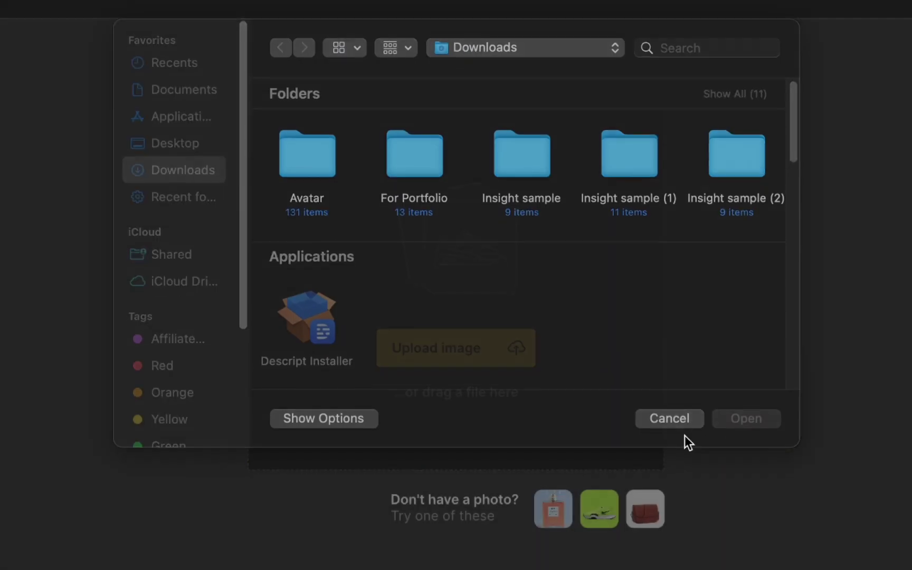
click(646, 519)
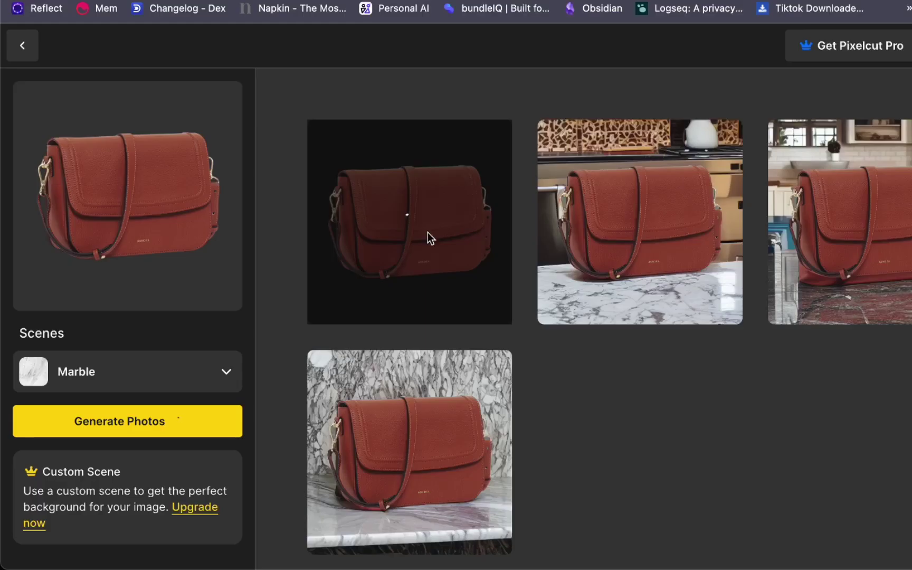
Step: Apply the Home, then Bamboo, then Art scenes to the handbag
click(159, 377)
click(153, 220)
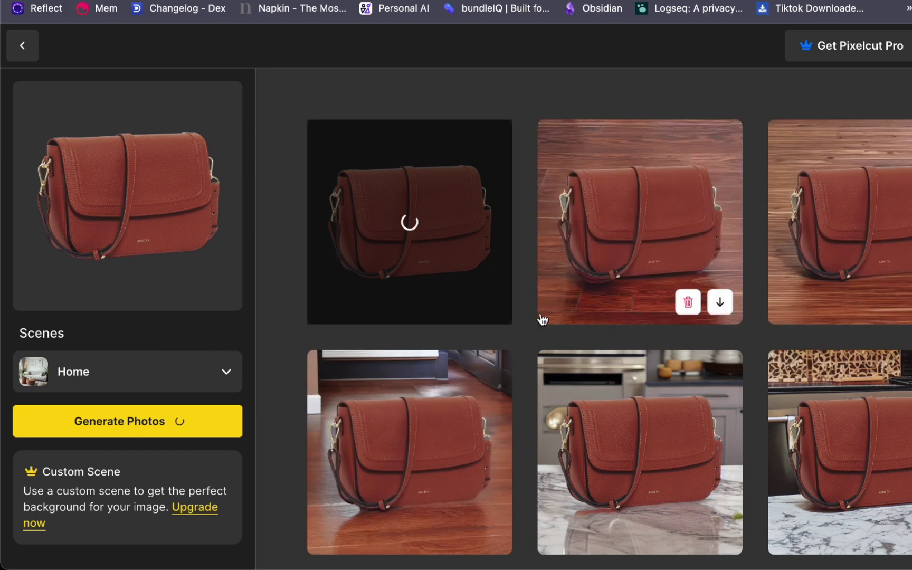
click(158, 375)
scroll(152, 253, down, 20)
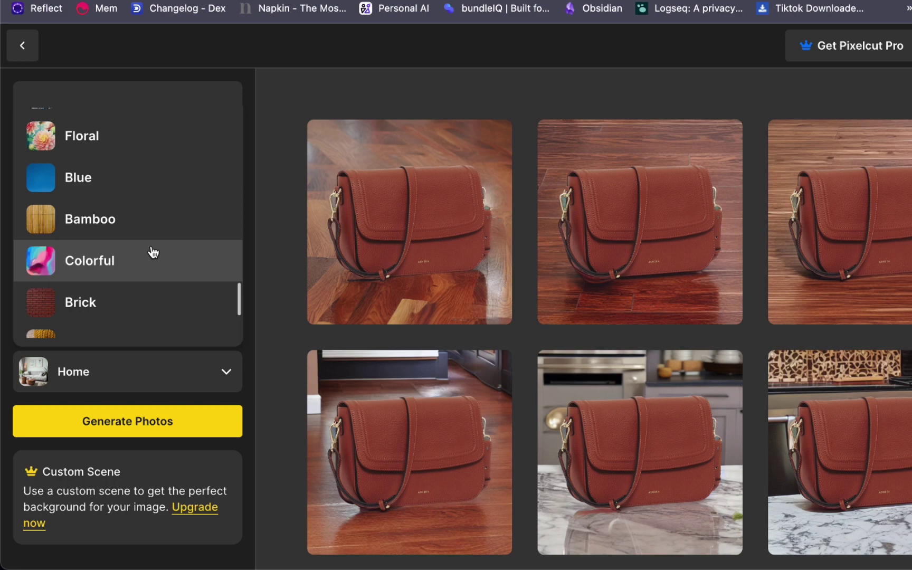
click(153, 219)
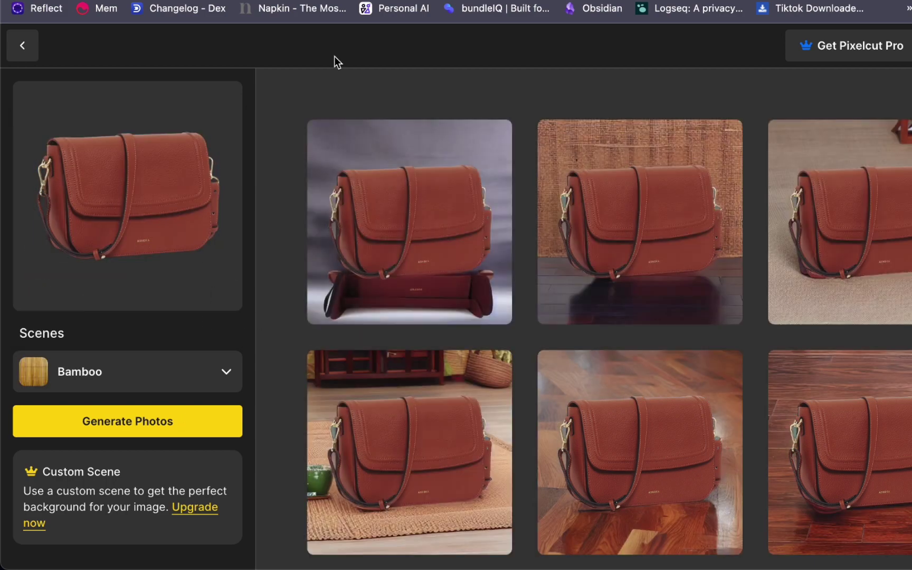
click(163, 365)
scroll(203, 254, up, 10)
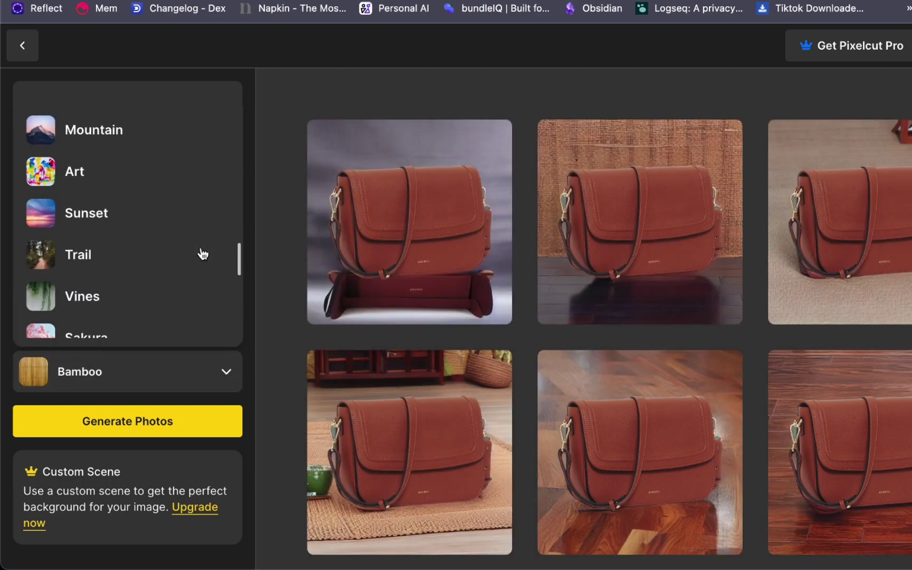
click(75, 180)
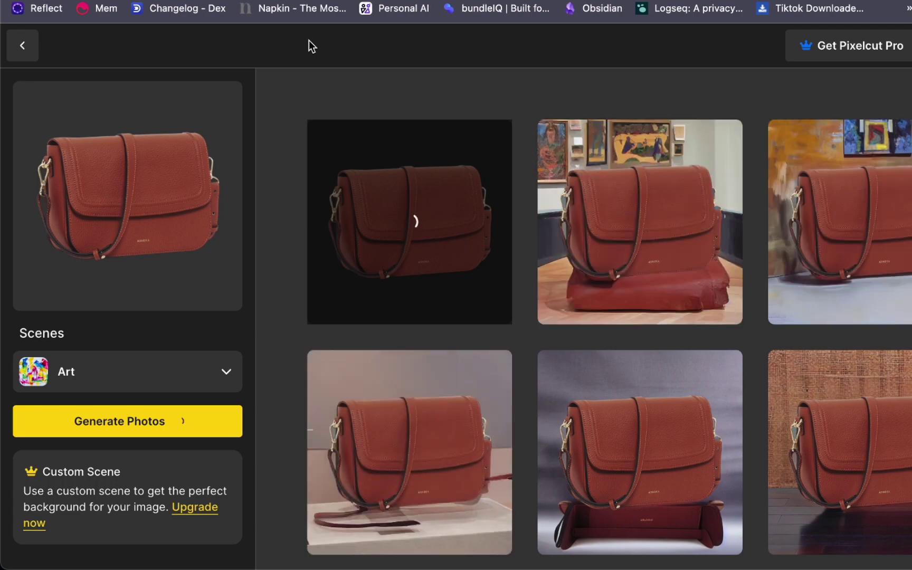
Step: Open the top-right Art result in the editor and add an 'ASHOKA' heading
click(864, 238)
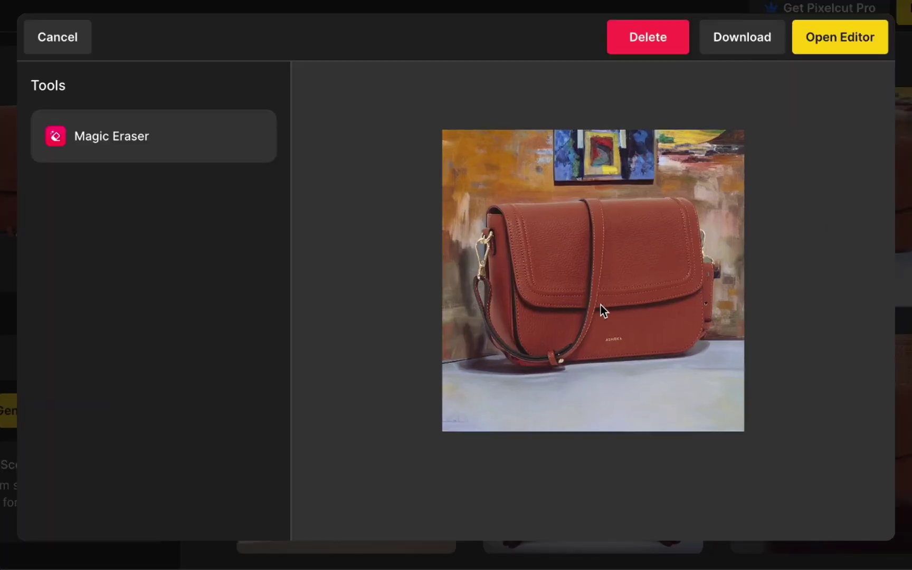
click(846, 42)
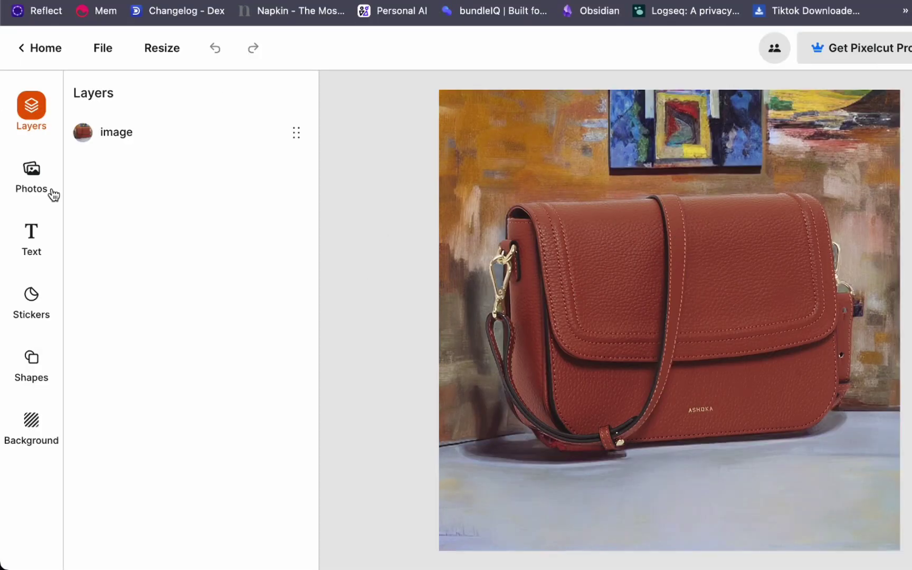
click(39, 249)
click(148, 127)
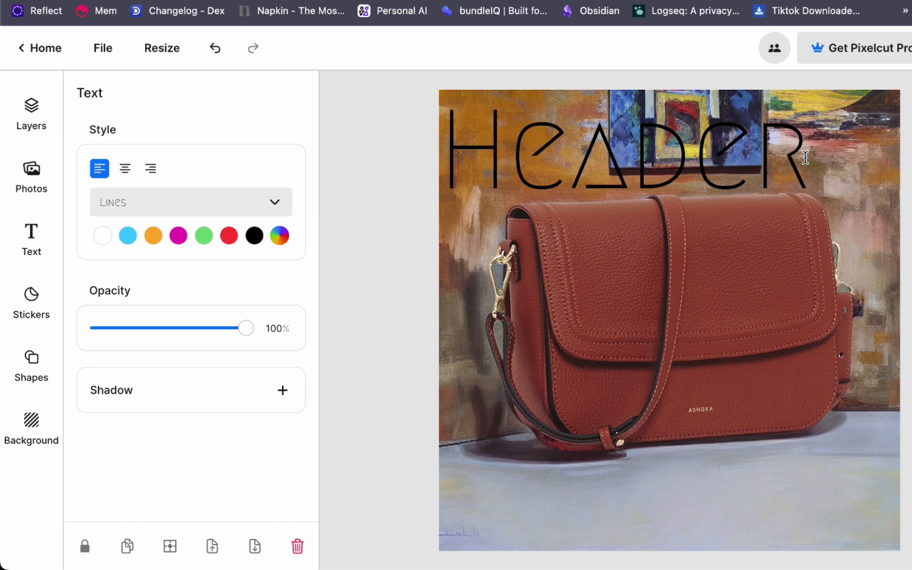
text(ASHOKA)
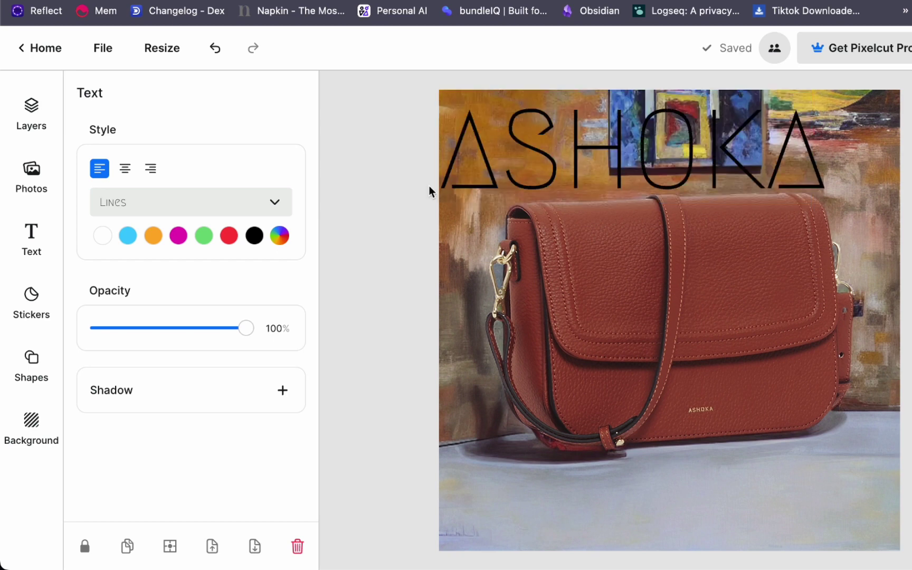
Step: Try orange, blue-violet, green and red on ASHOKA, settle on black, and move it to the bottom
click(155, 238)
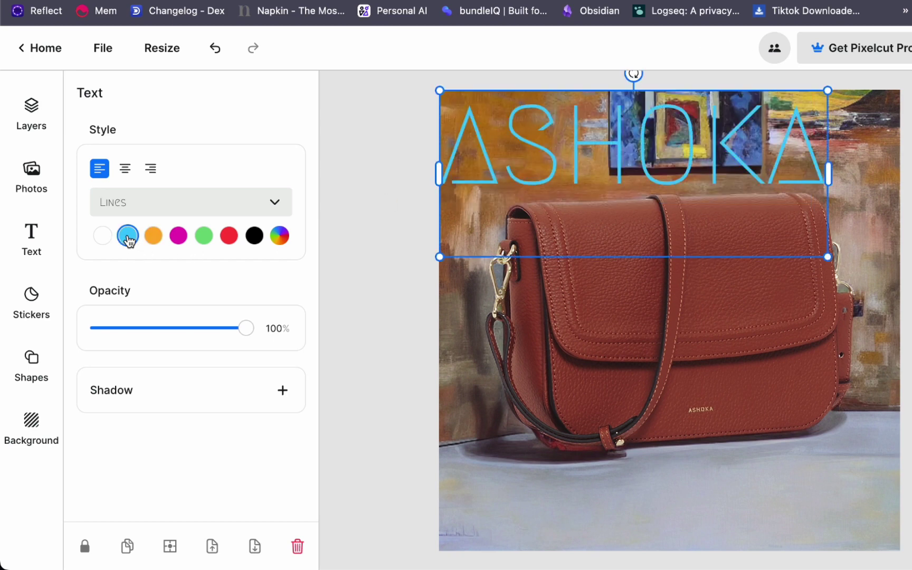
click(280, 238)
click(373, 374)
click(439, 271)
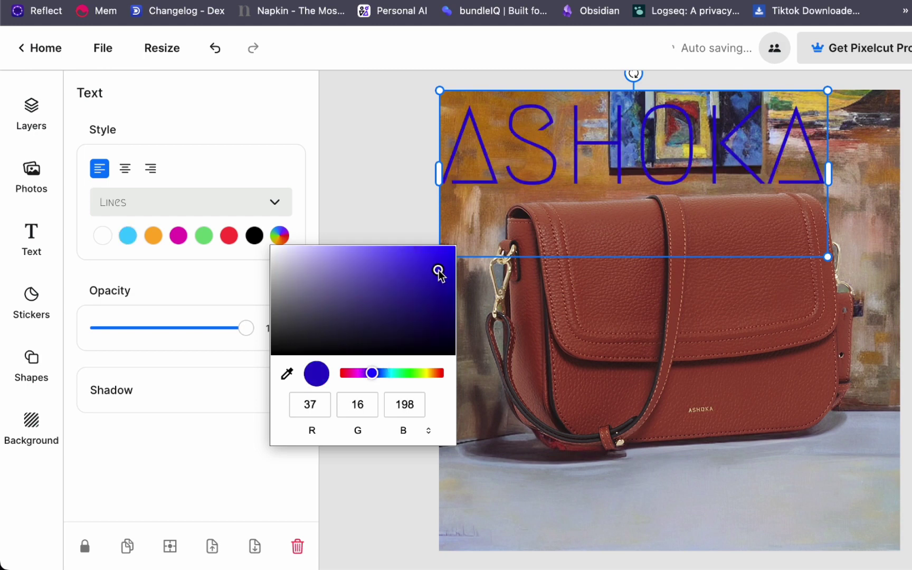
click(202, 242)
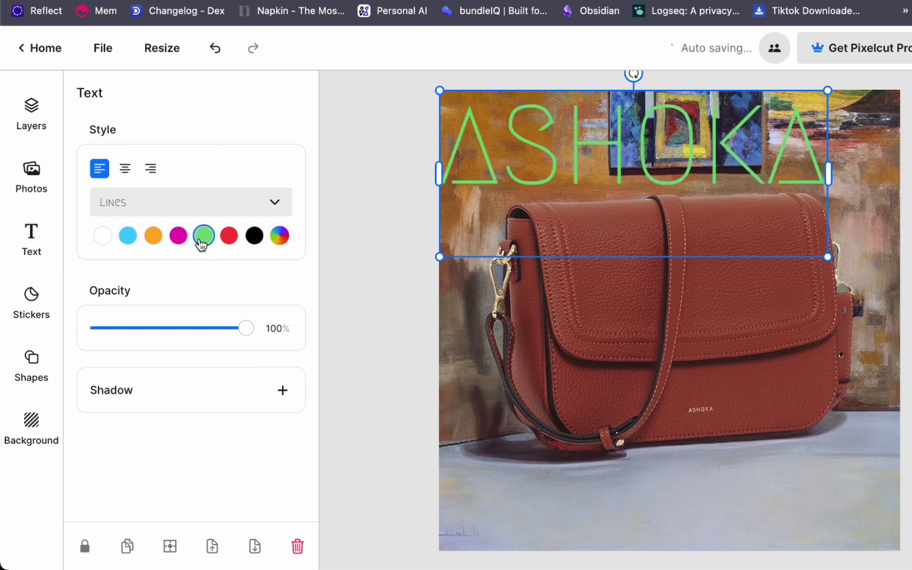
click(228, 237)
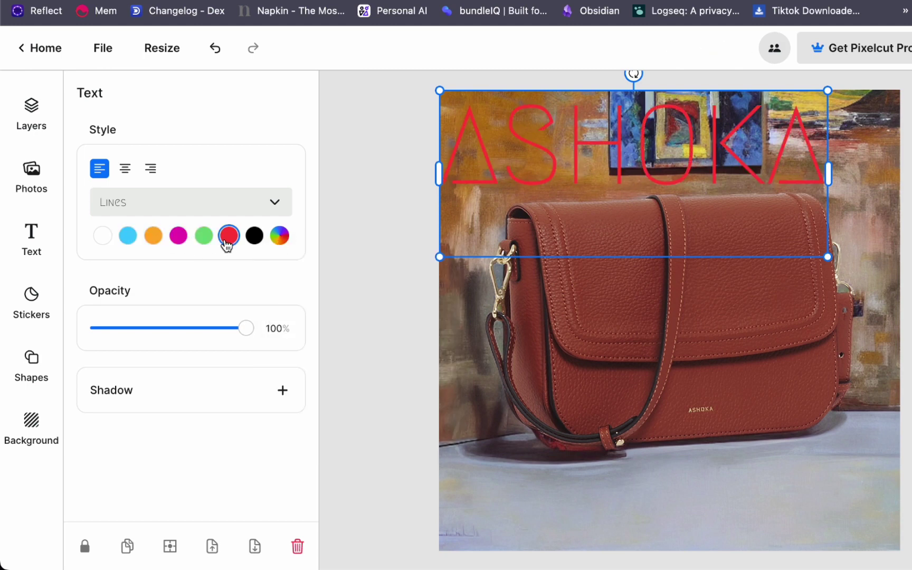
click(255, 235)
click(573, 331)
drag(611, 179, 640, 532)
click(496, 301)
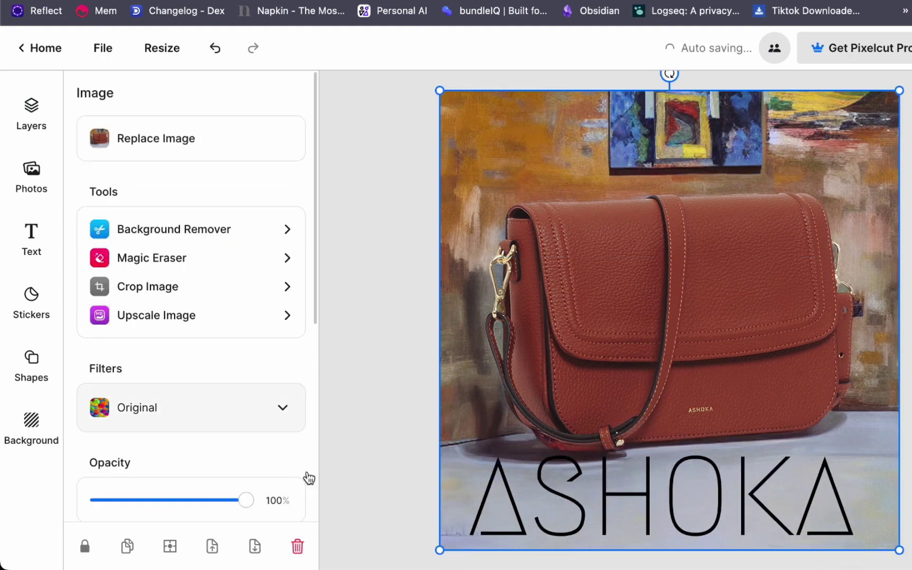
Step: Browse the sticker, shape and stock background collections to the Botanical photos
click(32, 296)
scroll(230, 329, down, 2)
click(32, 362)
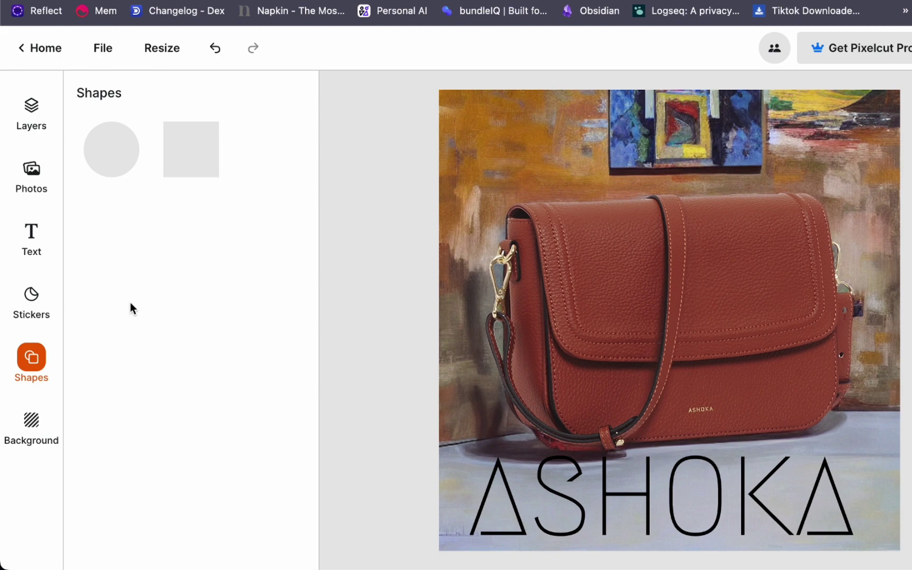
click(48, 417)
scroll(236, 369, down, 5)
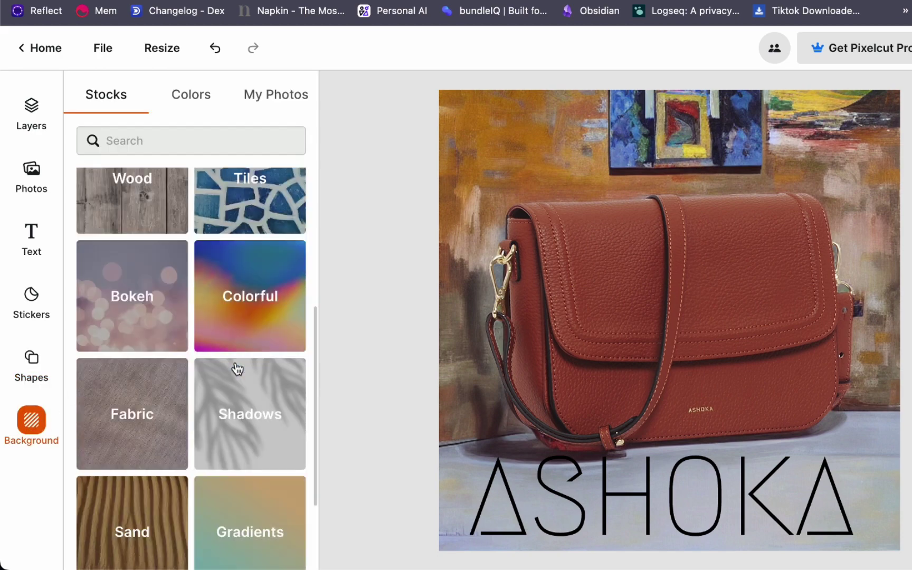
scroll(259, 395, up, 5)
click(259, 395)
scroll(239, 319, down, 3)
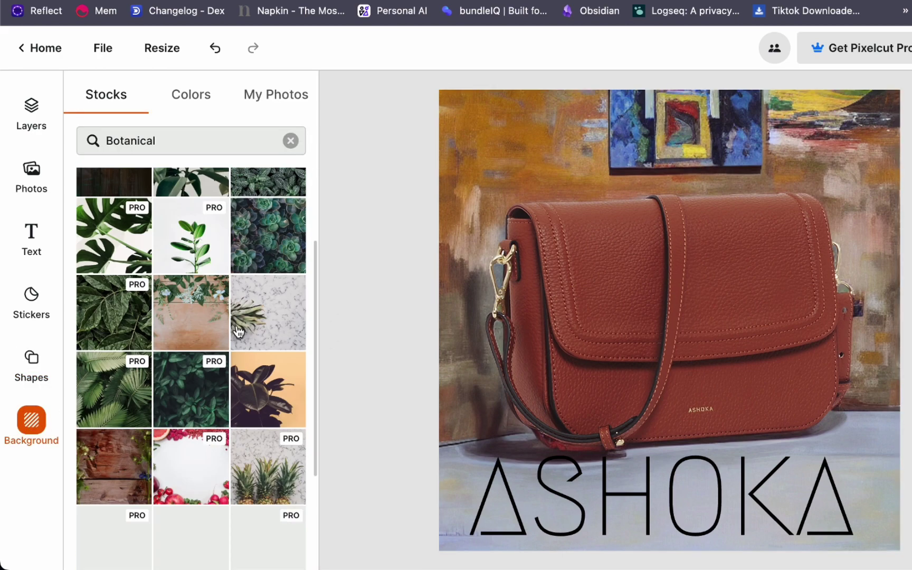
click(505, 155)
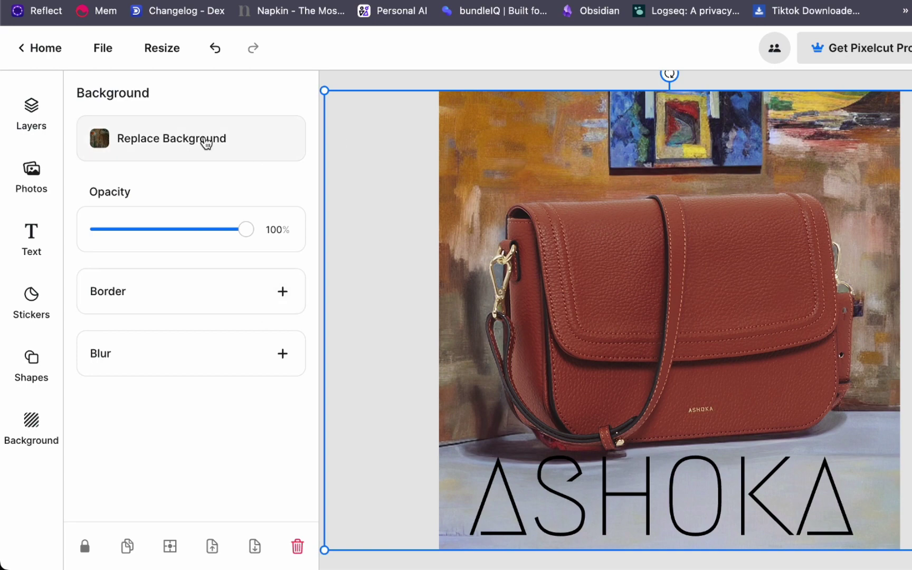
Step: Reorder the layers so the bag image sits above the background
drag(531, 153, 528, 144)
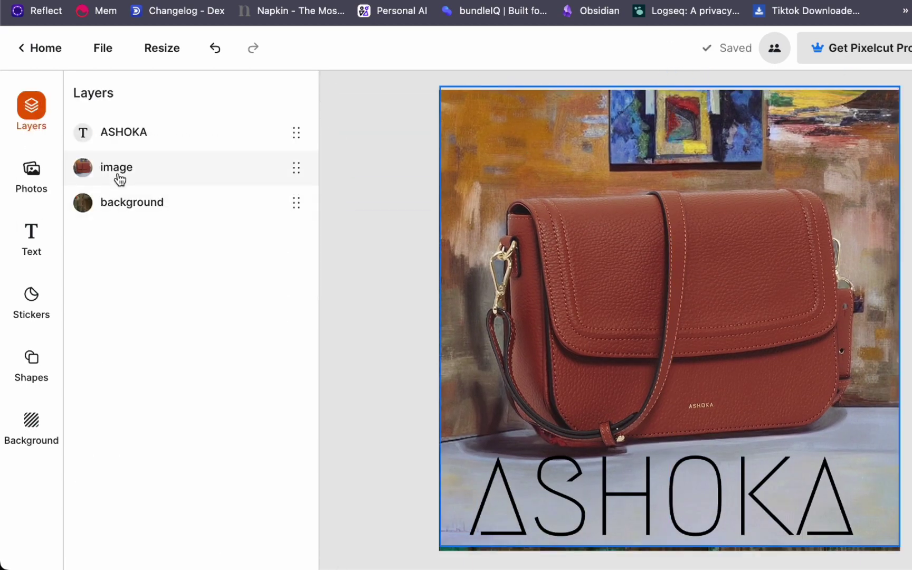
drag(121, 180, 224, 210)
click(211, 229)
click(898, 94)
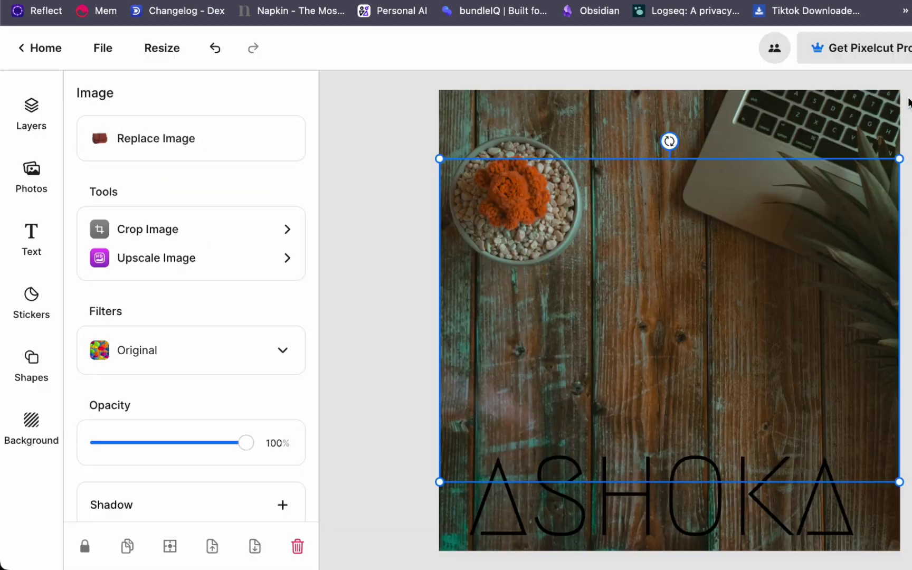
click(31, 114)
drag(149, 201, 149, 158)
click(443, 346)
Step: Try a dark Studio gradient, then apply the Botanical wood-and-leaves photo as background
click(159, 139)
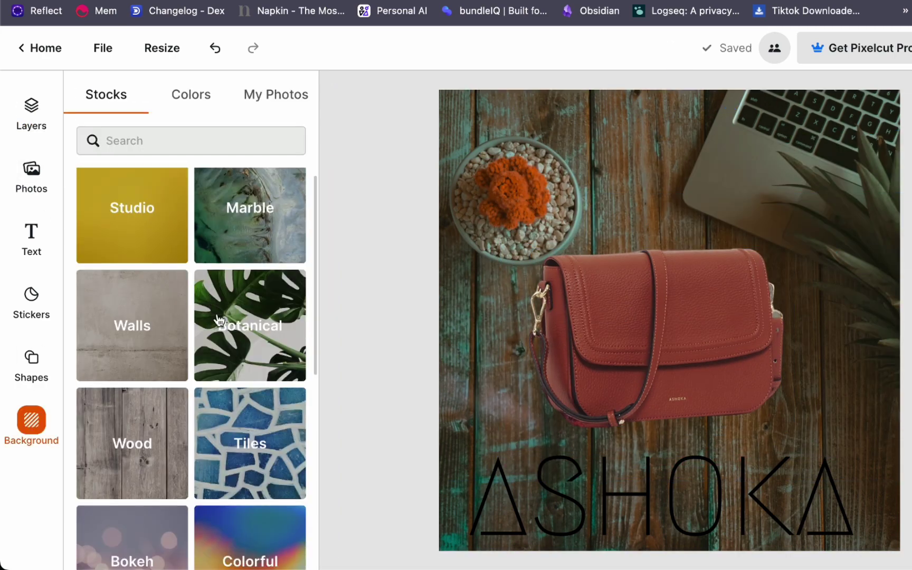
click(189, 198)
click(32, 418)
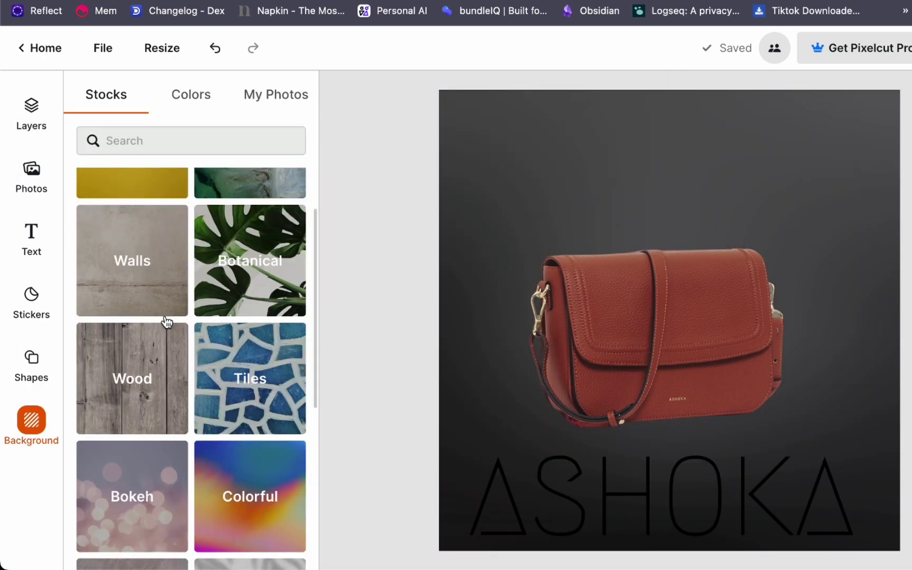
scroll(166, 322, up, 2)
click(248, 340)
click(285, 452)
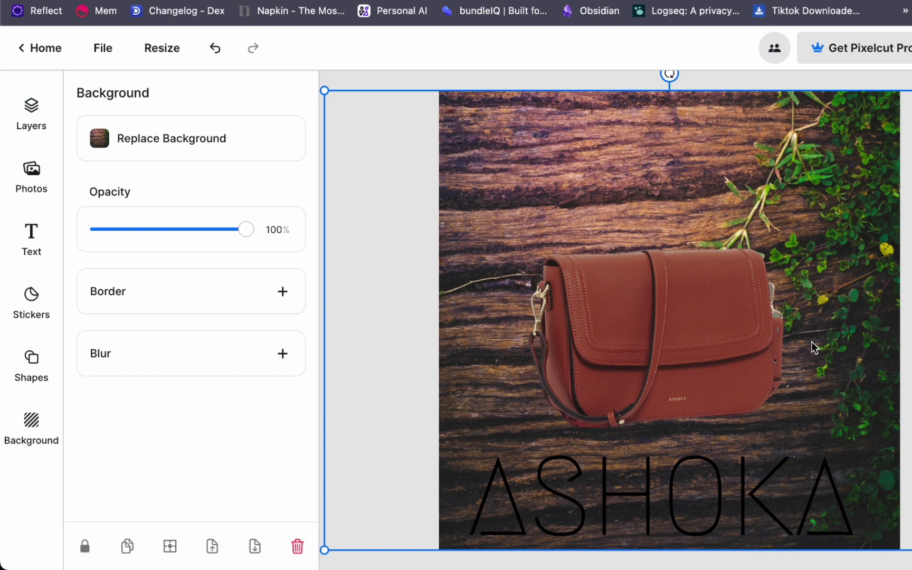
Step: Shrink and reposition the bag, and move a smaller ASHOKA title to the top
click(556, 302)
drag(747, 384, 717, 393)
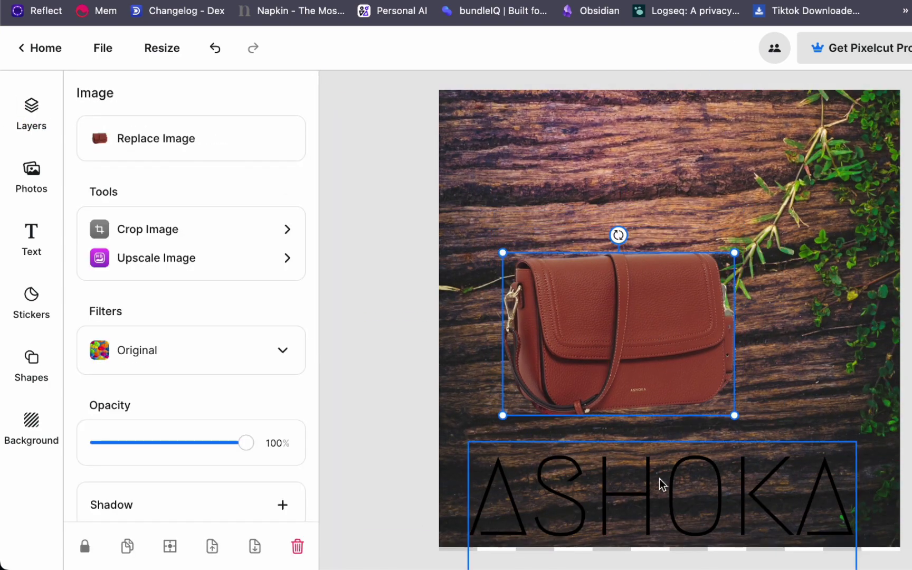
drag(662, 484, 640, 138)
drag(621, 384, 621, 434)
click(452, 266)
drag(451, 266, 470, 249)
click(347, 360)
click(402, 396)
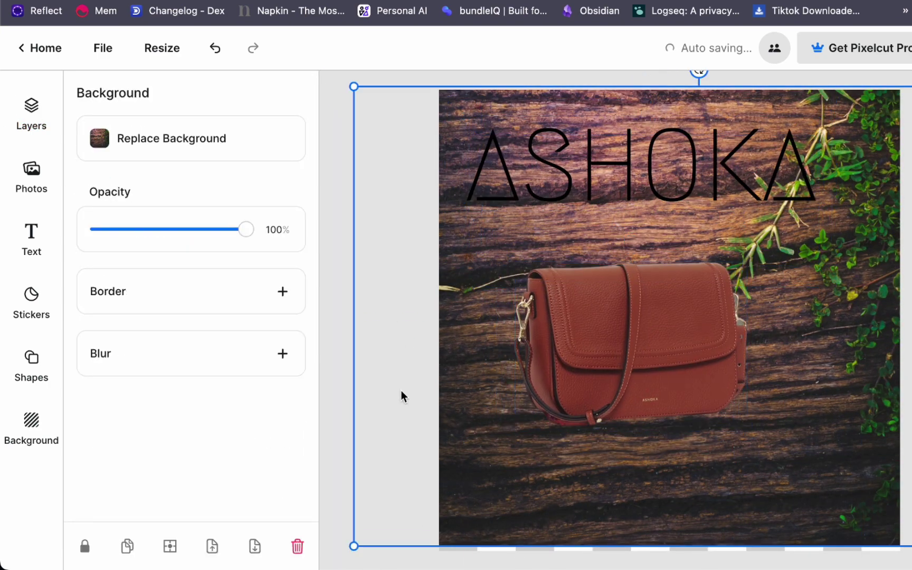
Step: Try Raleway, Classico and other fonts on ASHOKA, ending on brush-style Racer
click(31, 367)
click(29, 245)
click(168, 258)
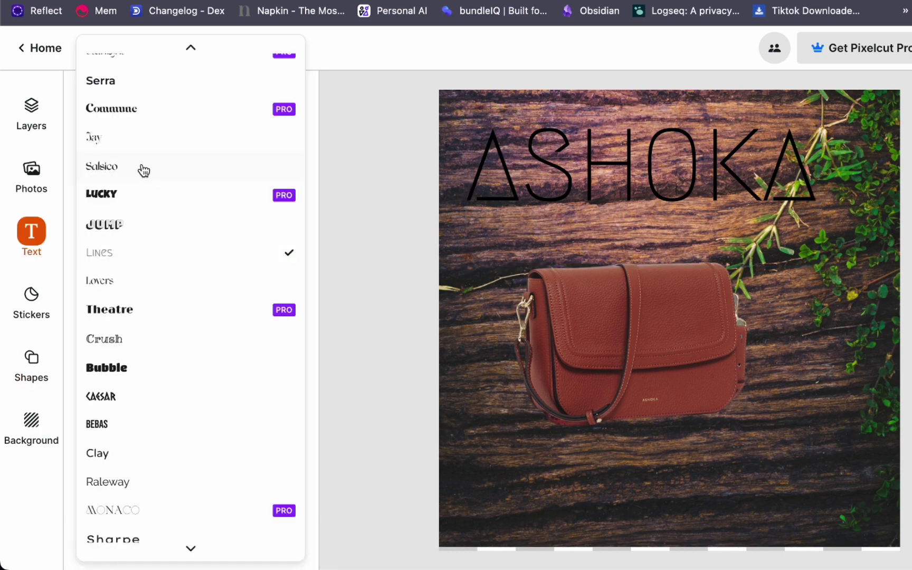
click(113, 537)
click(634, 164)
click(190, 202)
click(122, 202)
click(161, 387)
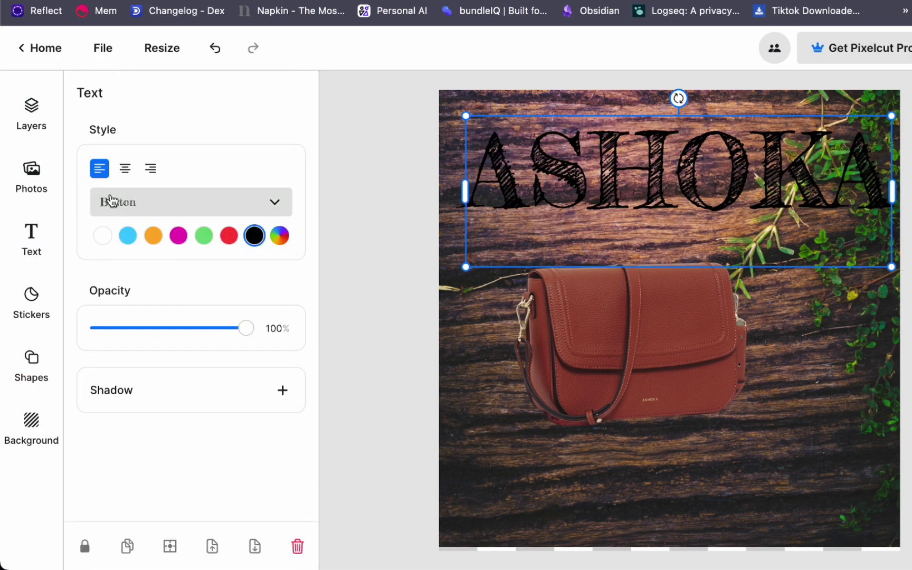
click(112, 202)
click(118, 200)
scroll(150, 298, up, 3)
click(153, 316)
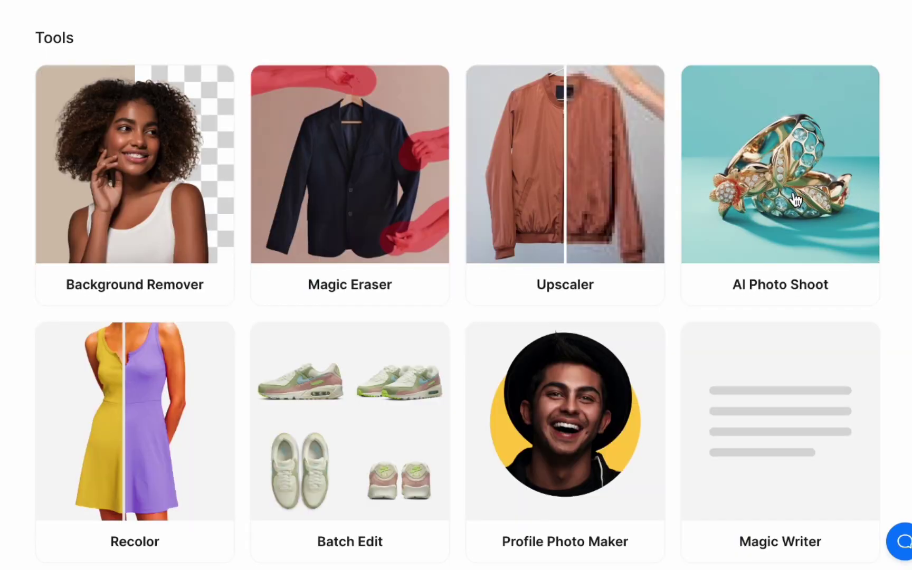
Step: Load the sample green sneaker and generate a Custom scene described 'in a basketball court'
click(796, 200)
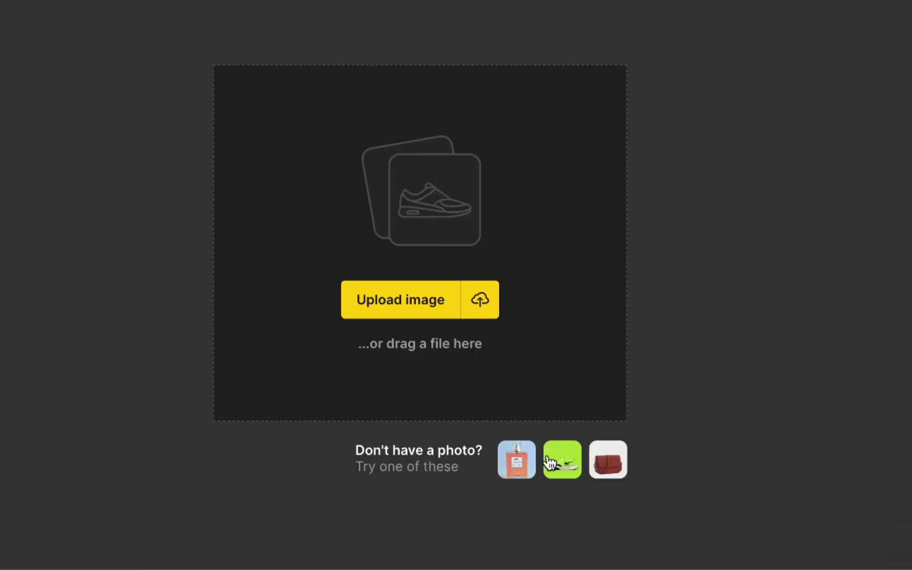
click(562, 462)
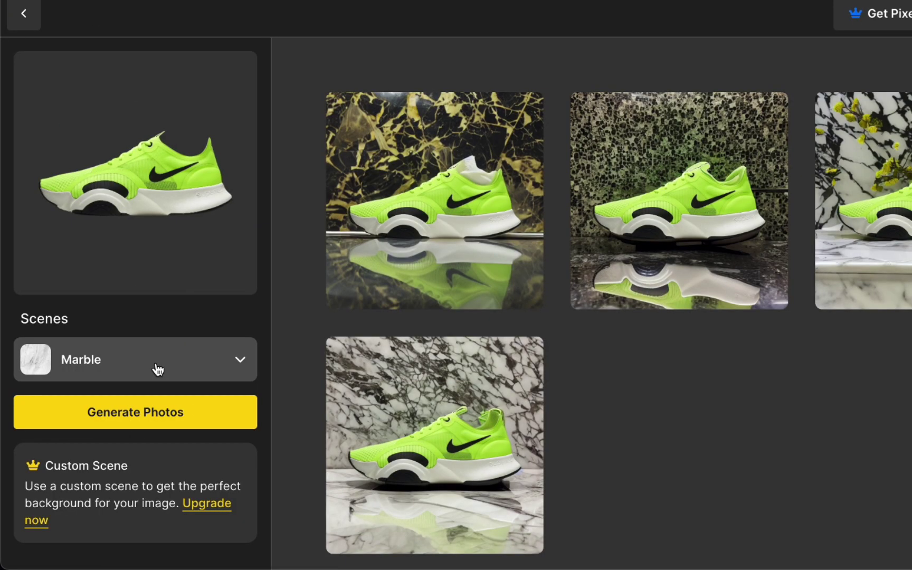
click(157, 368)
click(193, 98)
scroll(62, 378, down, 3)
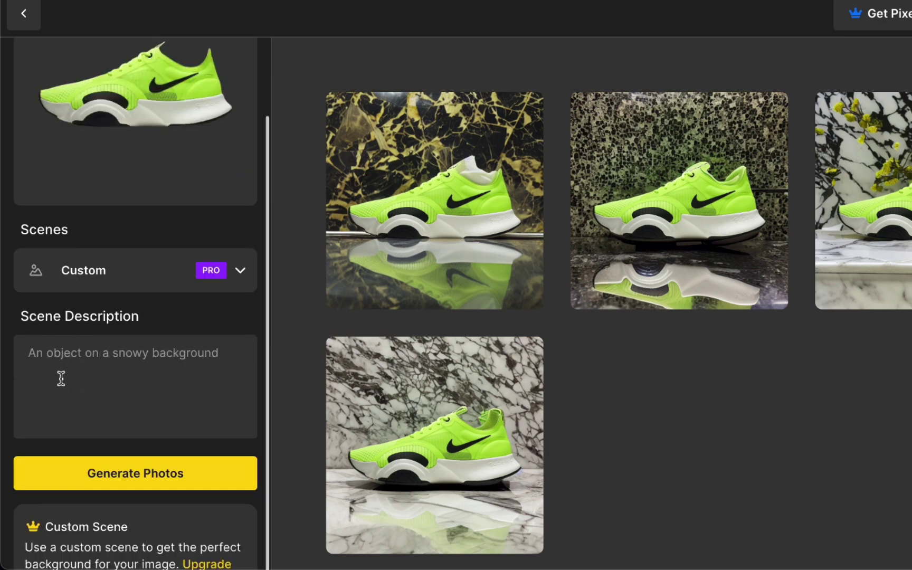
click(62, 349)
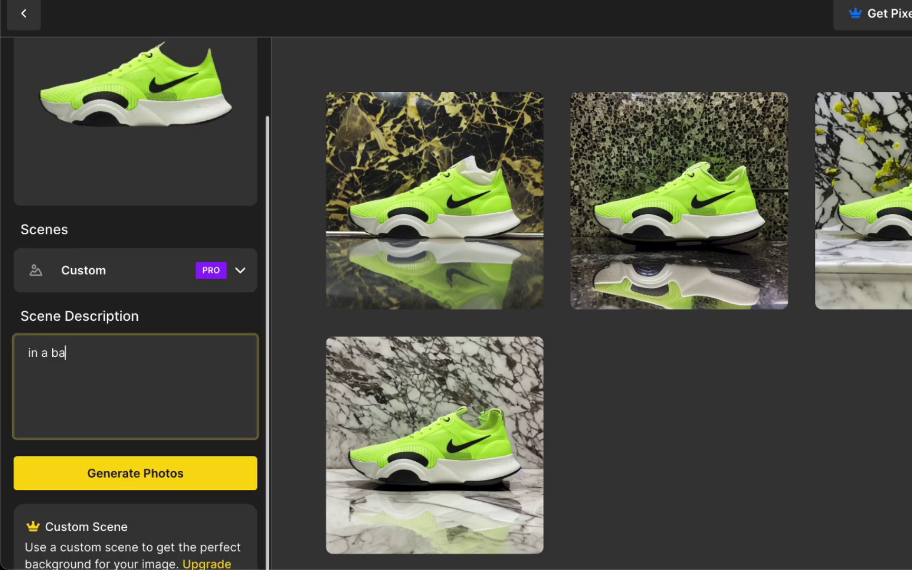
text(in a basketball court)
click(118, 486)
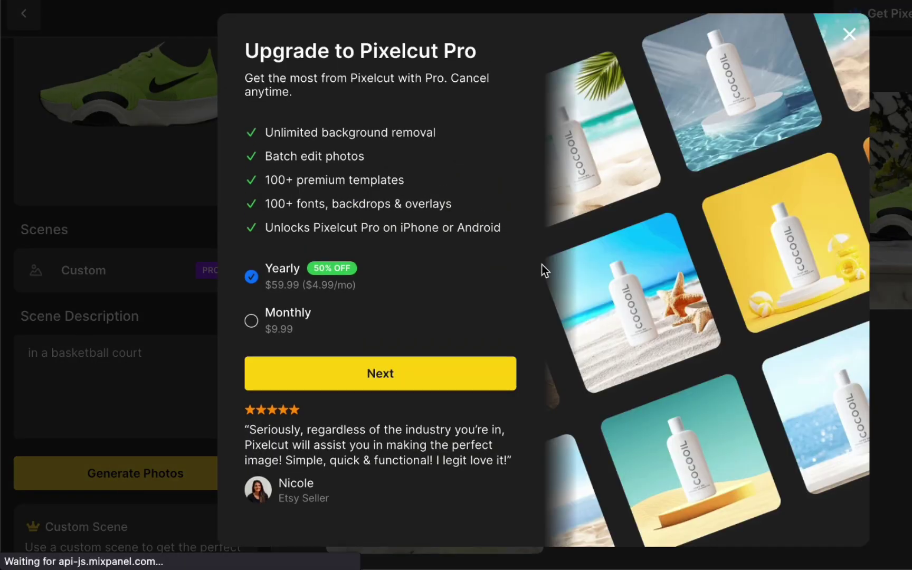
Step: Close the Pro upgrade offer, retry generating the custom scene, and dismiss the offer again
click(847, 35)
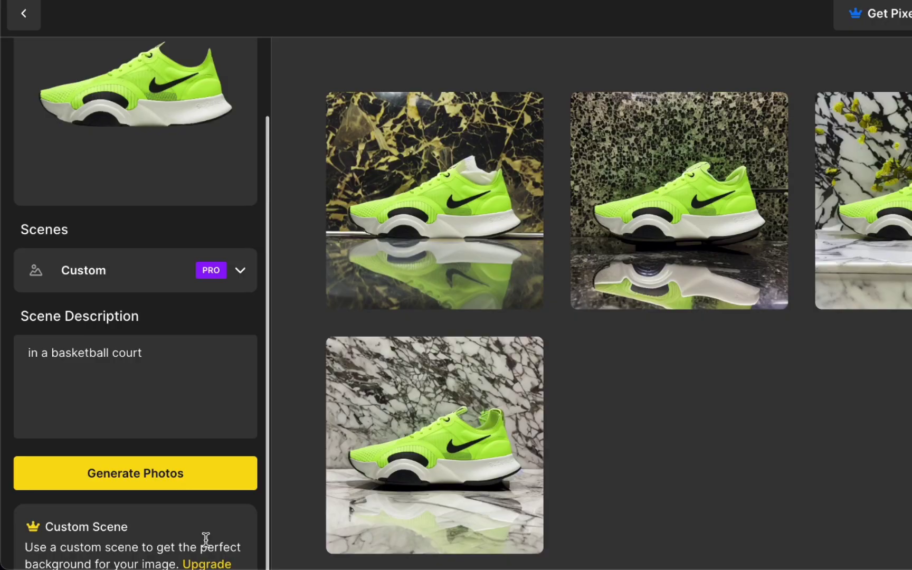
click(160, 481)
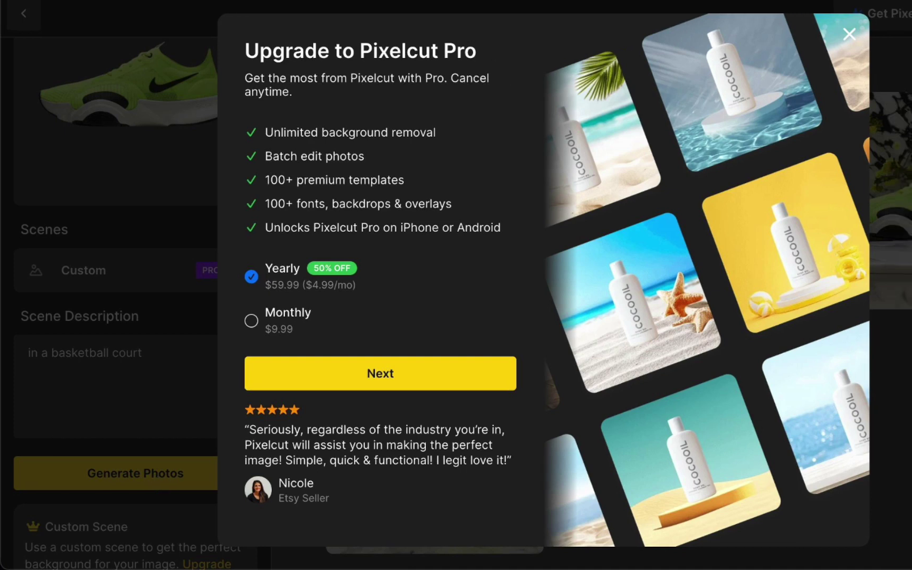
click(849, 34)
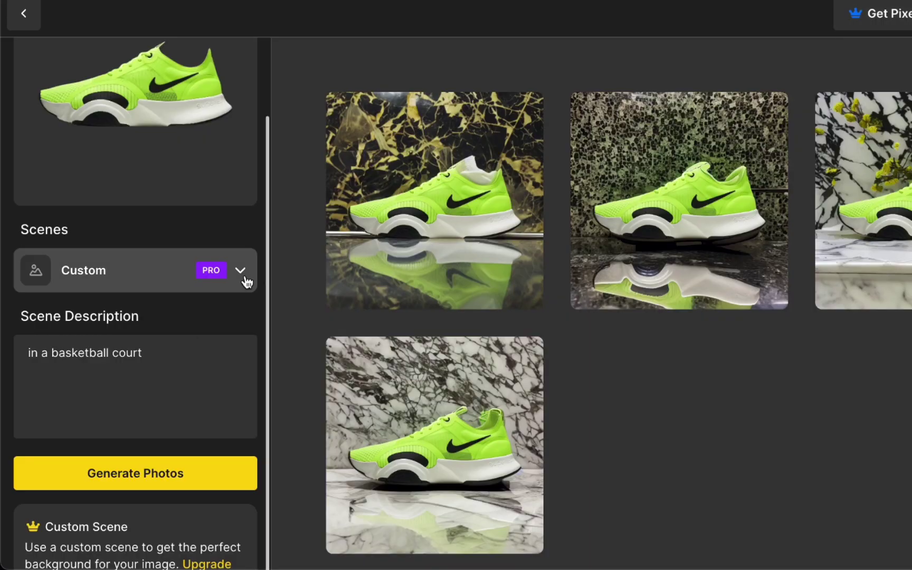